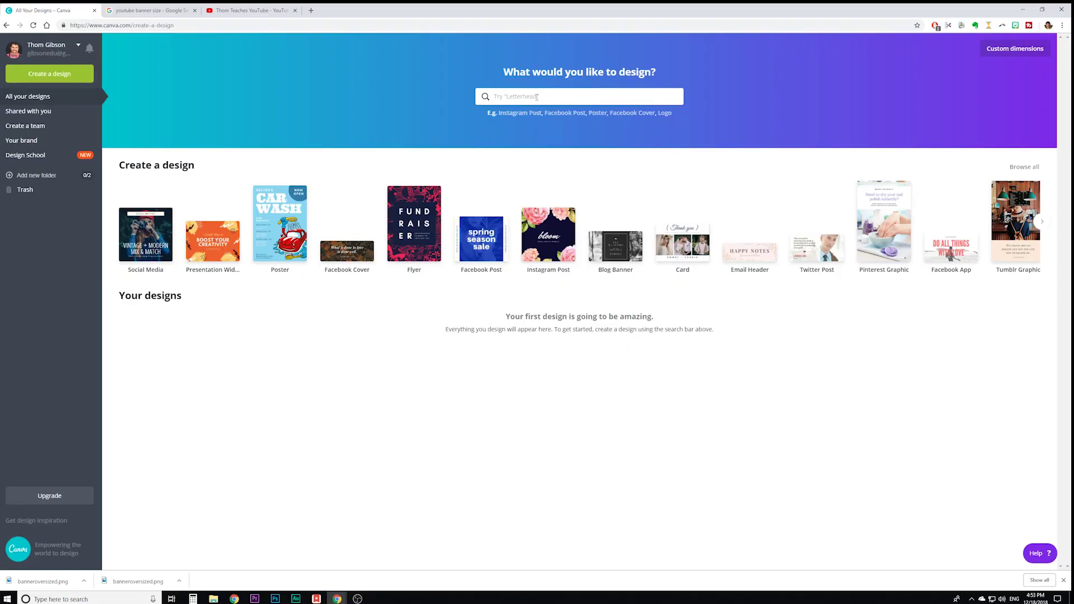
Step: Search Canva for 'youtube' designs, browse the YouTube Channel Art options, and check the YouTube channel page
{"action": "left_click", "coordinate": [537, 96]}
{"action": "type", "text": "youtube"}
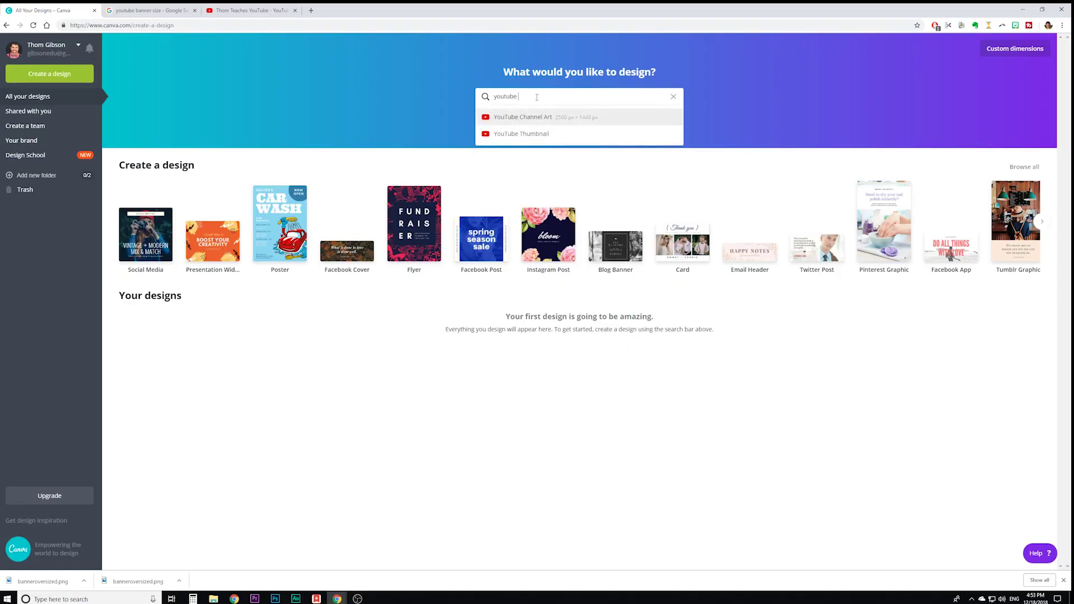
{"action": "left_click", "coordinate": [533, 120]}
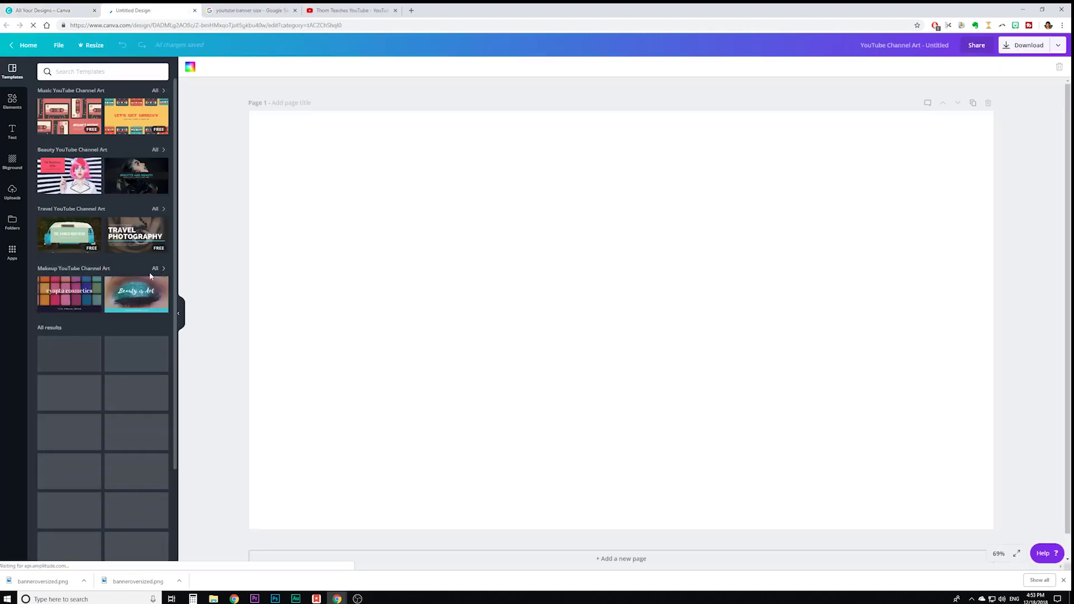
{"action": "scroll", "coordinate": [120, 307], "scroll_direction": "down", "scroll_amount": 7}
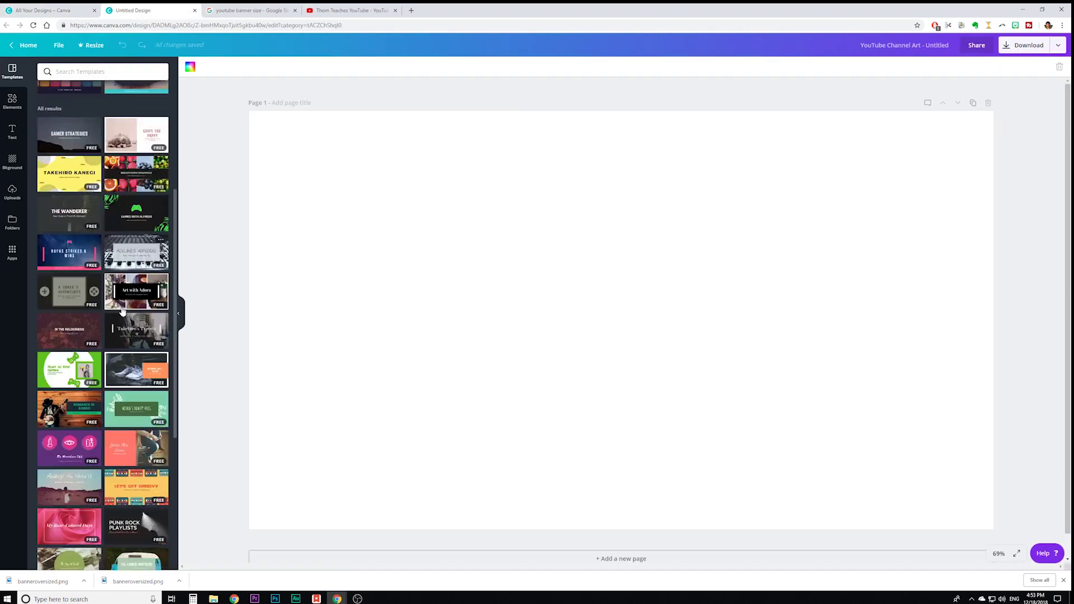
{"action": "scroll", "coordinate": [122, 310], "scroll_direction": "down", "scroll_amount": 4}
{"action": "scroll", "coordinate": [116, 285], "scroll_direction": "down", "scroll_amount": 3}
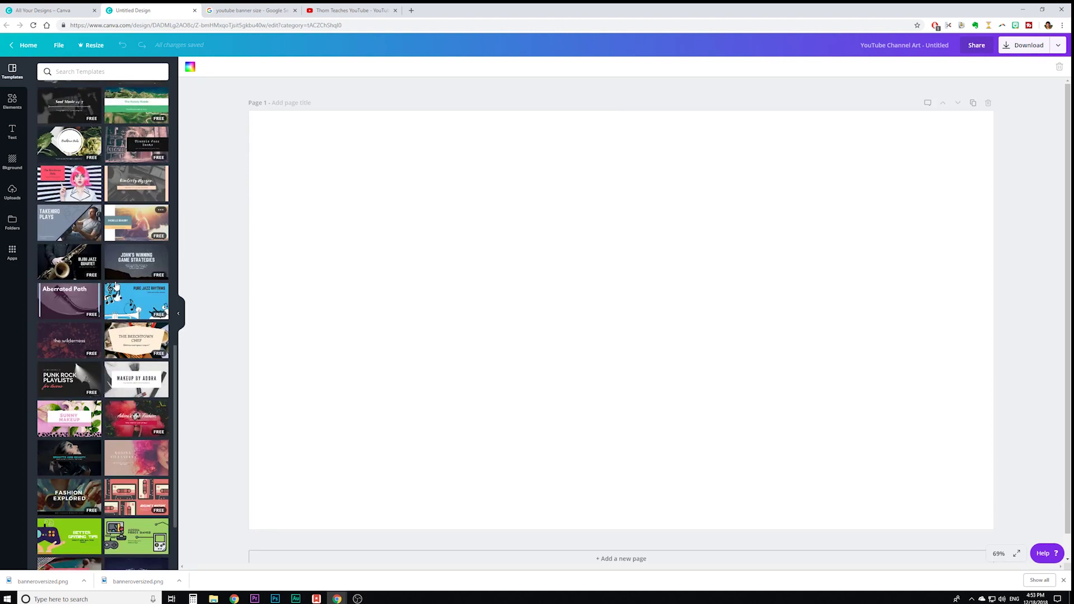
{"action": "scroll", "coordinate": [116, 285], "scroll_direction": "down", "scroll_amount": 3}
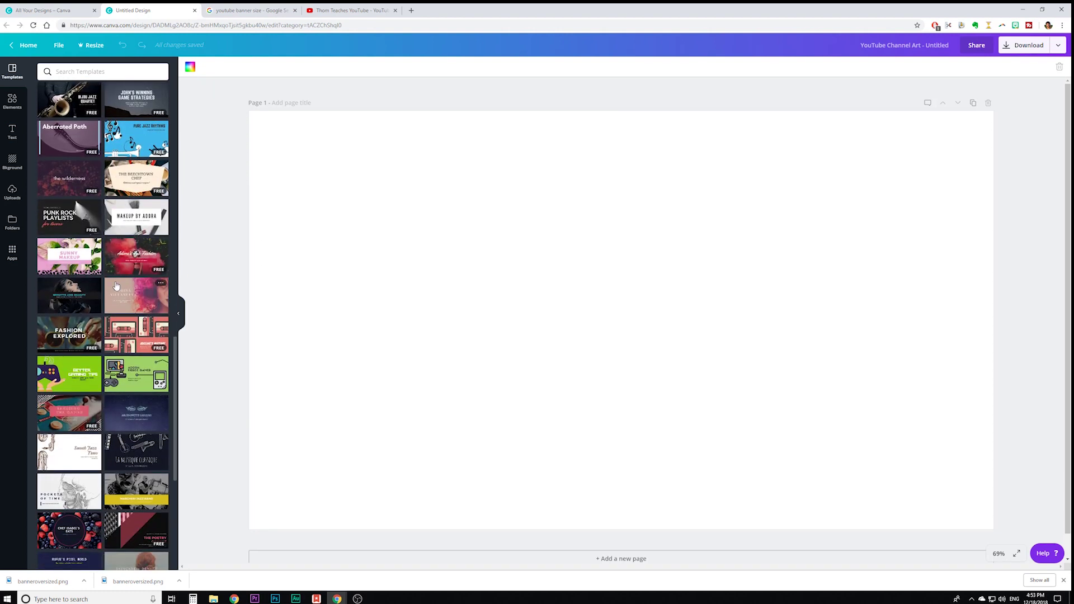
{"action": "left_click", "coordinate": [332, 12]}
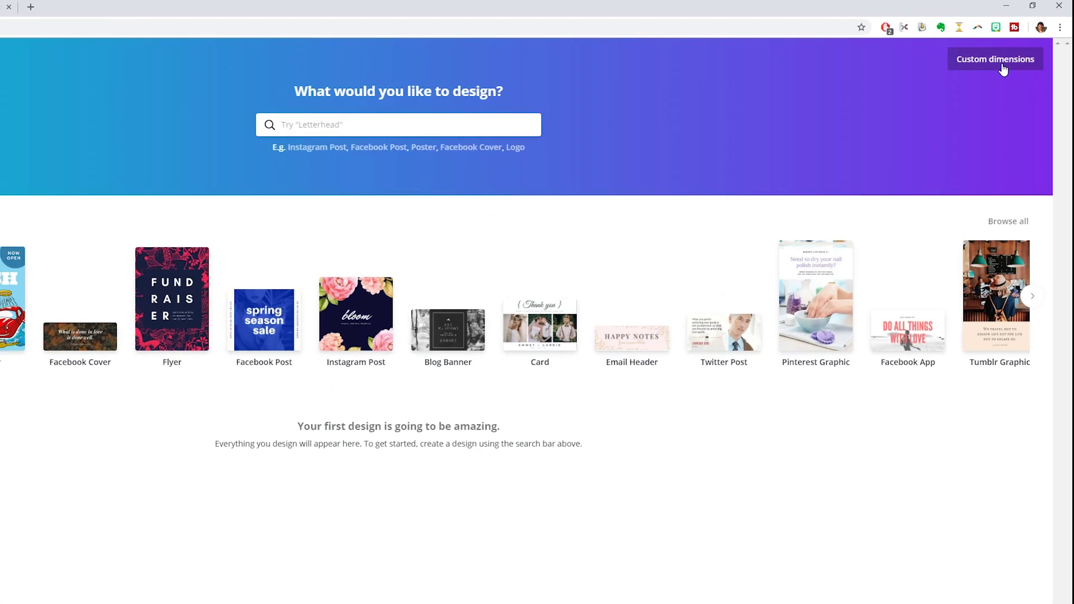
Step: Create a new blank design with custom dimensions 2560 × 1440 px
{"action": "left_click", "coordinate": [1019, 51]}
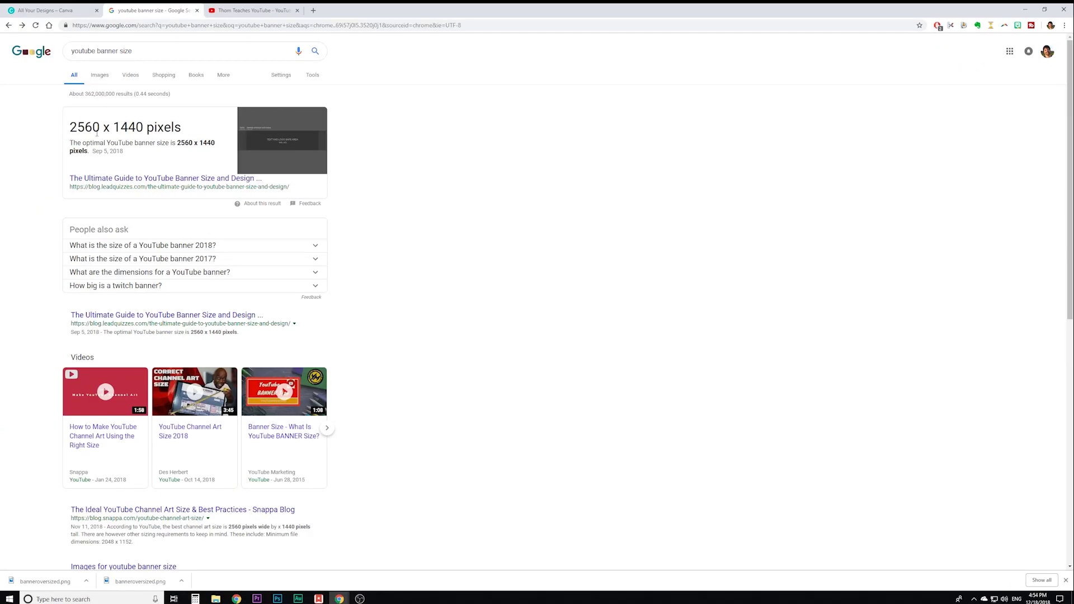
{"action": "left_click", "coordinate": [55, 10]}
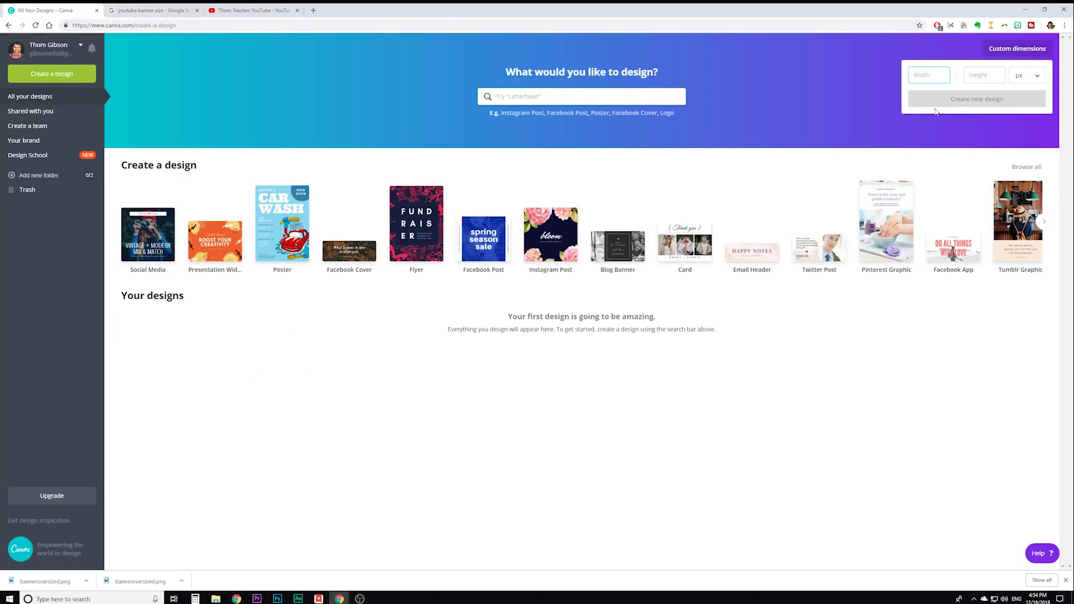
{"action": "left_click", "coordinate": [975, 73]}
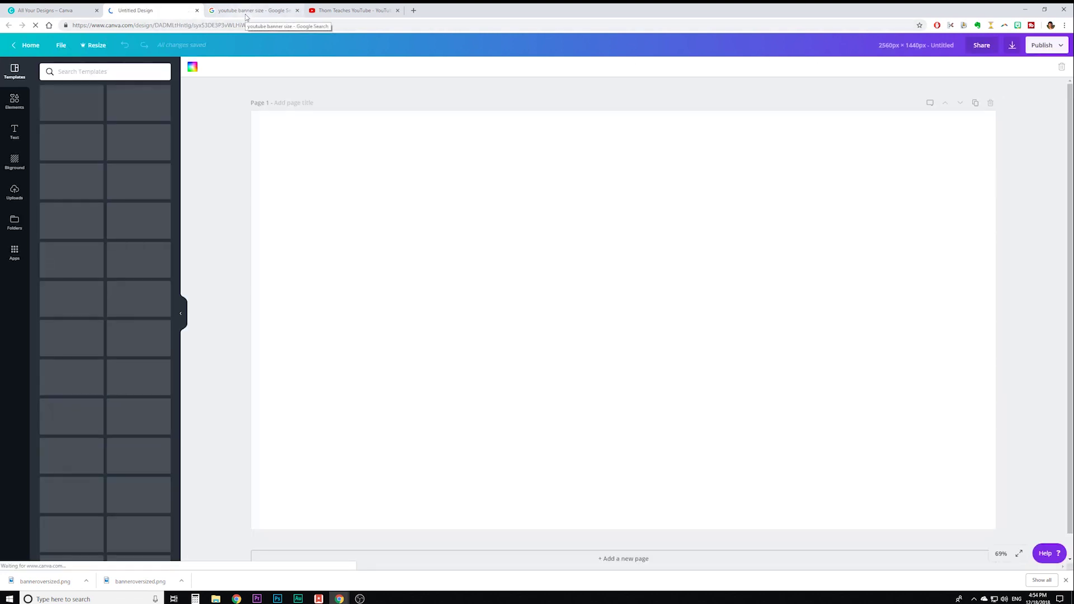
{"action": "left_click", "coordinate": [246, 12]}
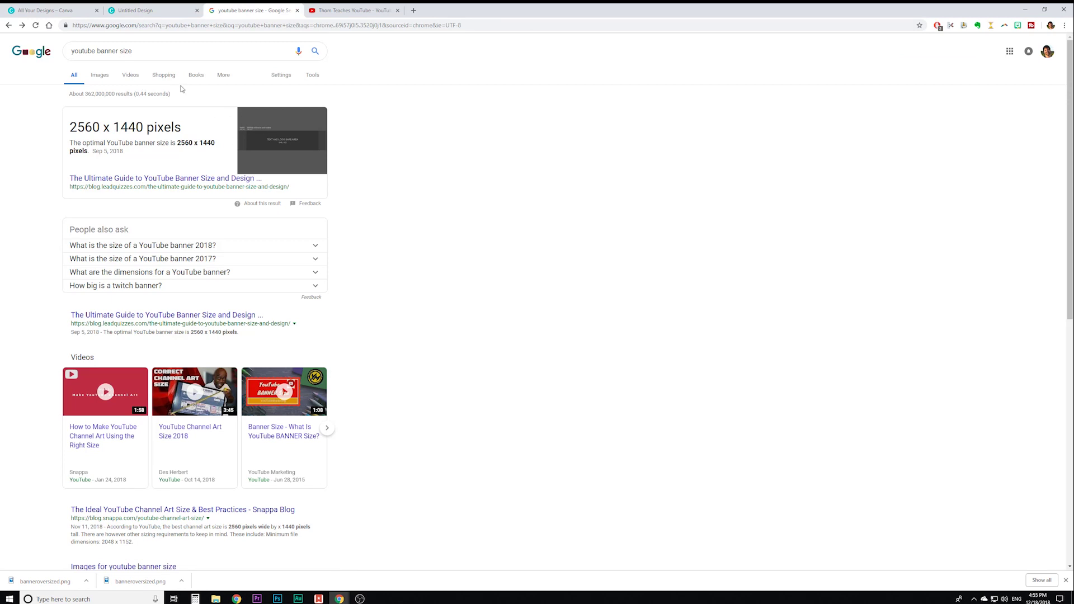
Step: View Google image results for youtube banner size, then list the Canva design's uploads
{"action": "left_click", "coordinate": [100, 74]}
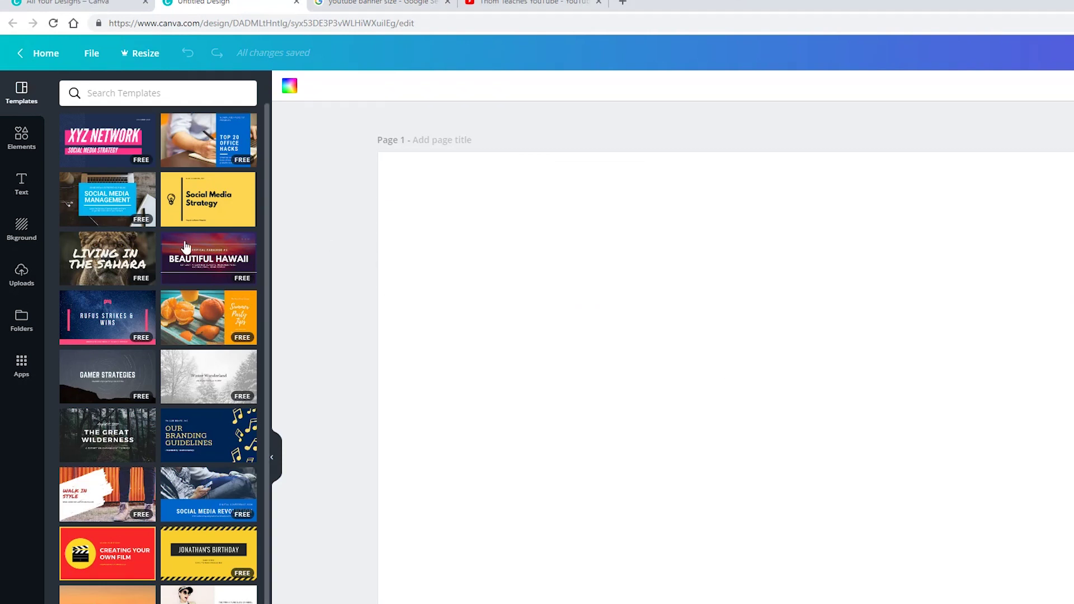
{"action": "left_click", "coordinate": [28, 276]}
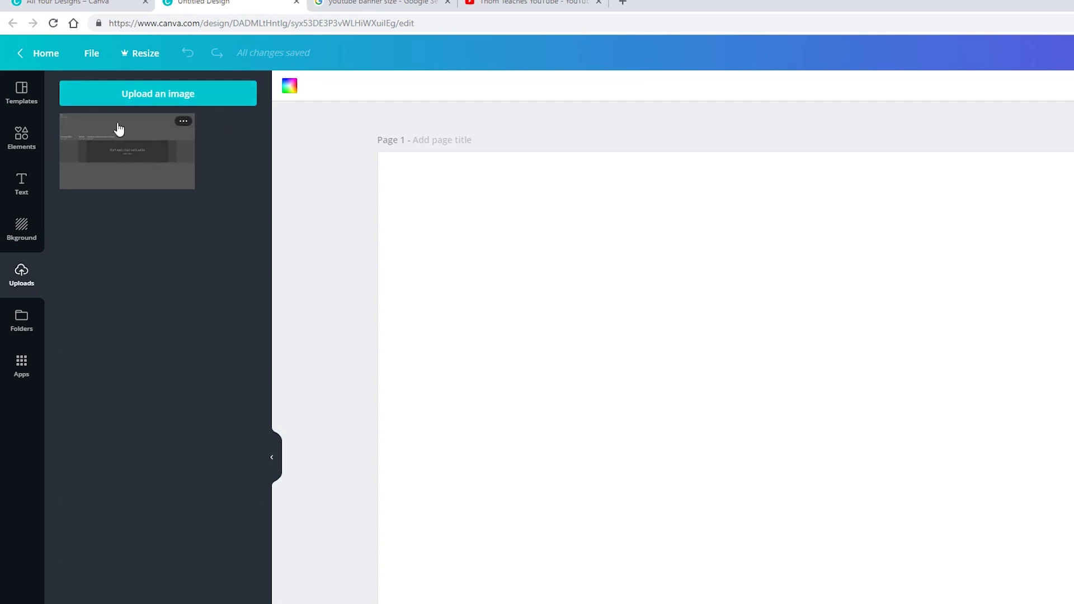
Step: Upload sizing.png, align it to the top-left corner and stretch it over the 2560 × 1440 page
{"action": "left_click", "coordinate": [145, 96]}
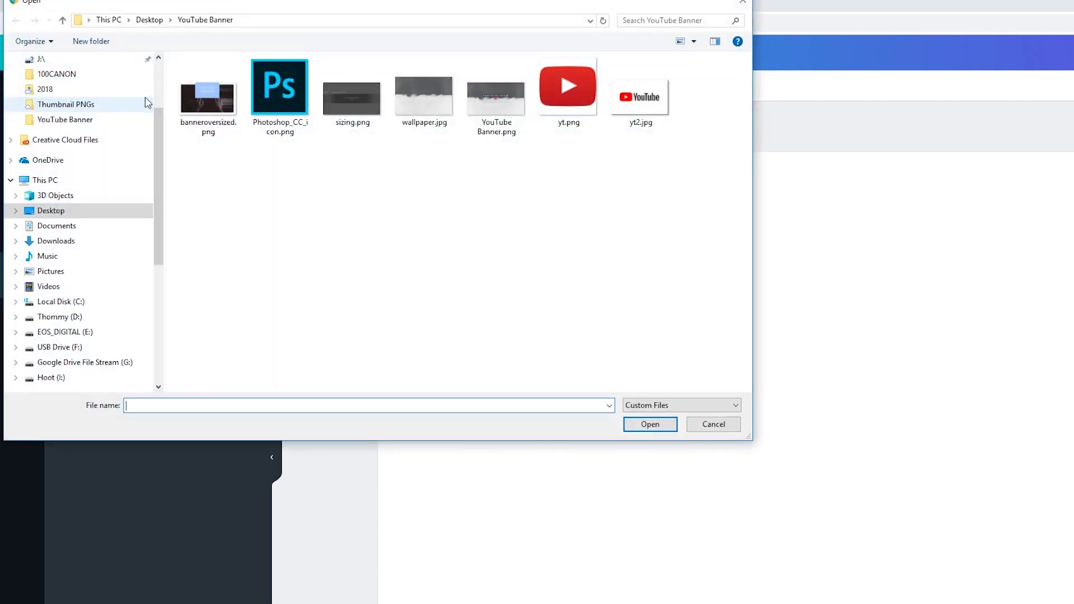
{"action": "left_click", "coordinate": [347, 92]}
{"action": "left_click", "coordinate": [671, 420]}
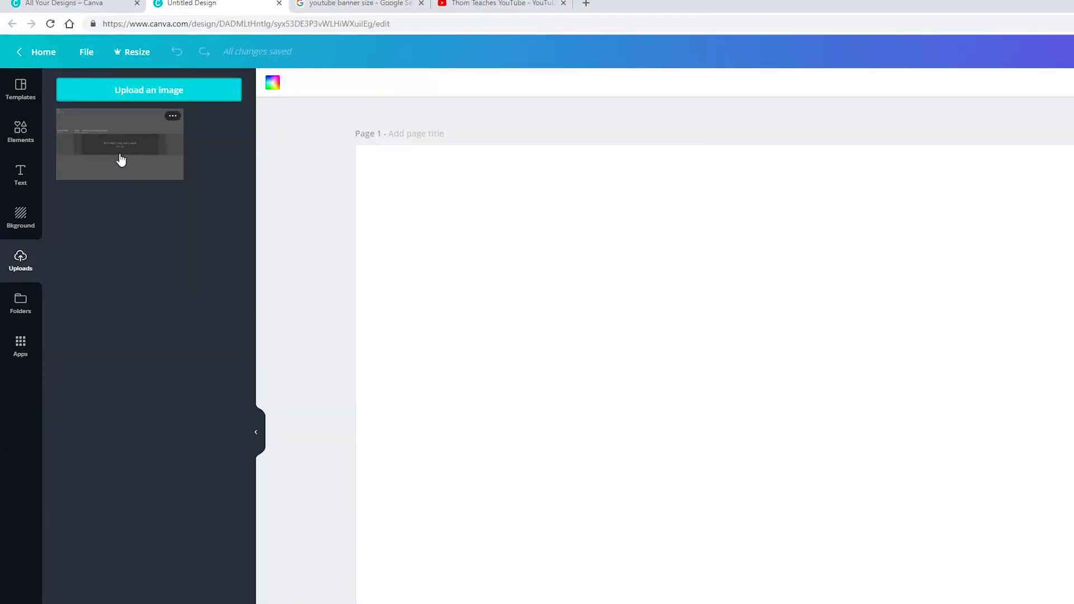
{"action": "left_click", "coordinate": [128, 167]}
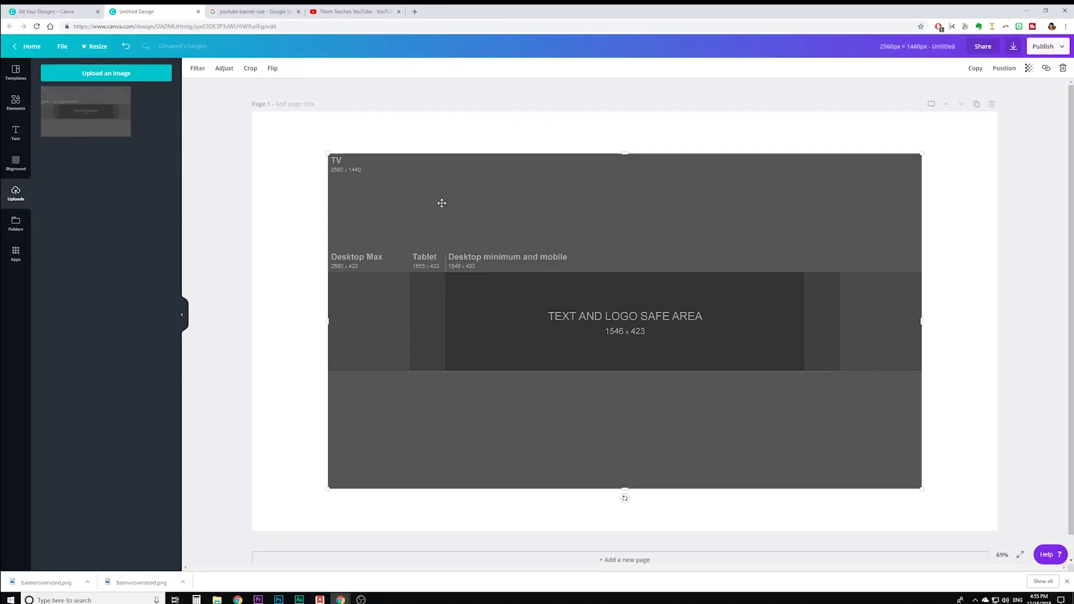
{"action": "left_click_drag", "start_coordinate": [441, 203], "coordinate": [366, 166]}
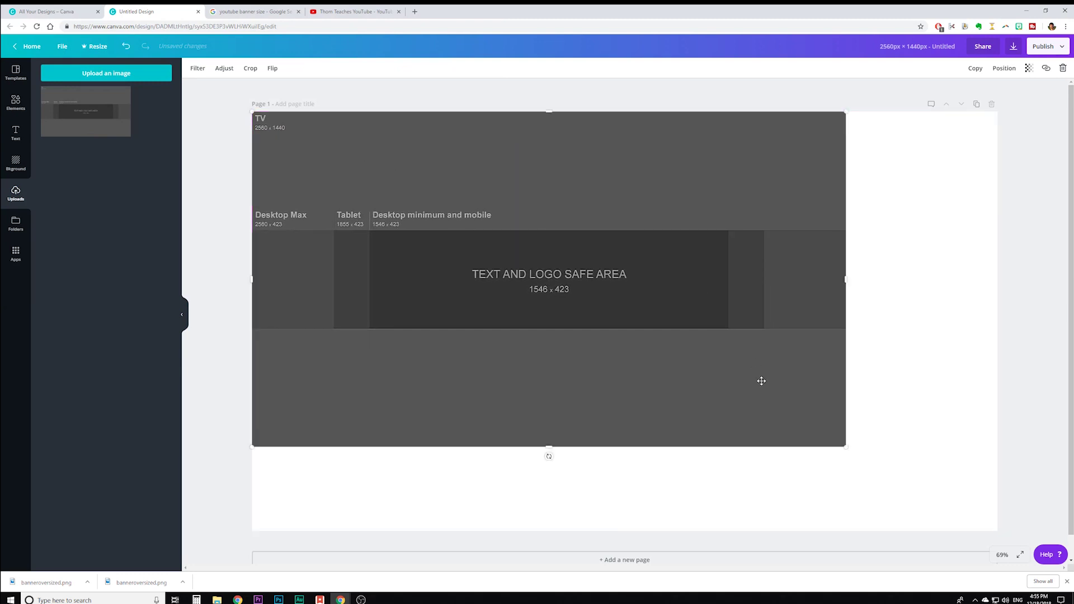
{"action": "left_click_drag", "start_coordinate": [847, 447], "coordinate": [998, 533]}
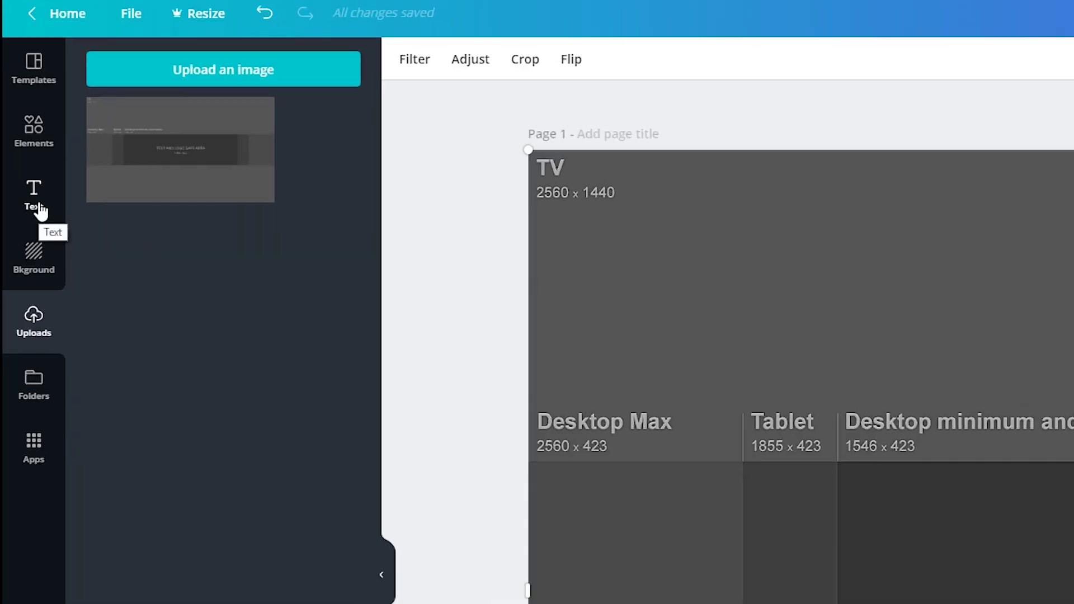
Step: Drag the DAZZLE / eau de parfum text combination onto the centre safe area and ungroup it
{"action": "left_click", "coordinate": [18, 141]}
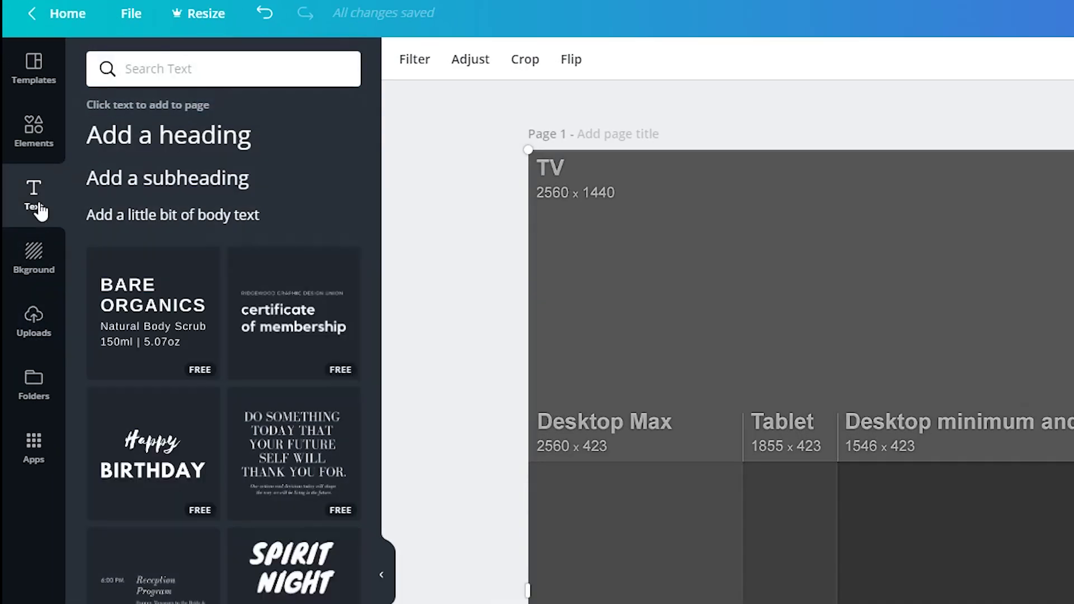
{"action": "scroll", "coordinate": [237, 453], "scroll_direction": "down", "scroll_amount": 6}
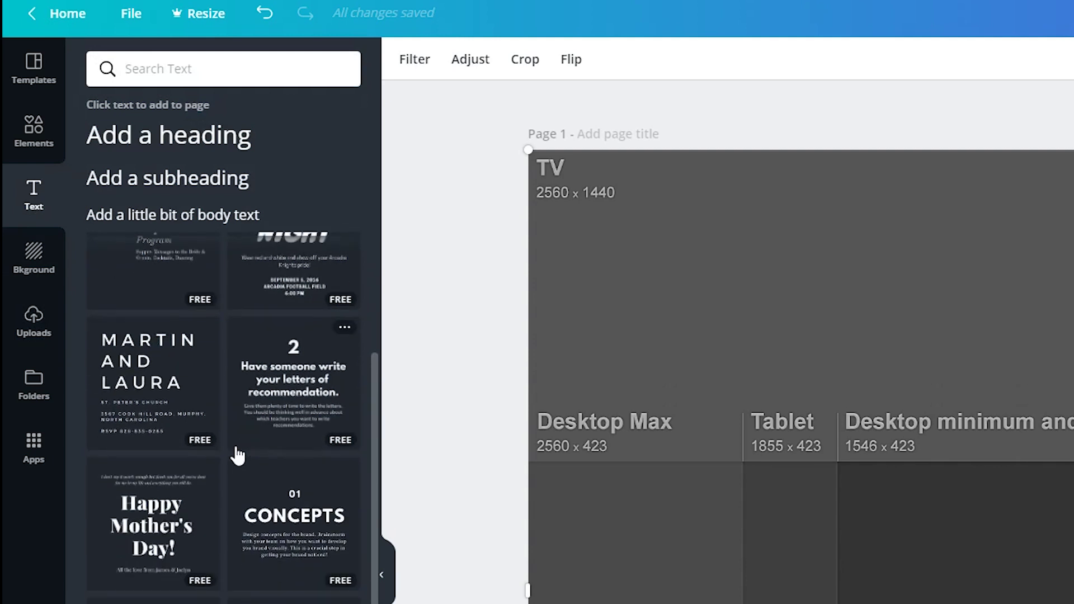
{"action": "scroll", "coordinate": [238, 453], "scroll_direction": "down", "scroll_amount": 5}
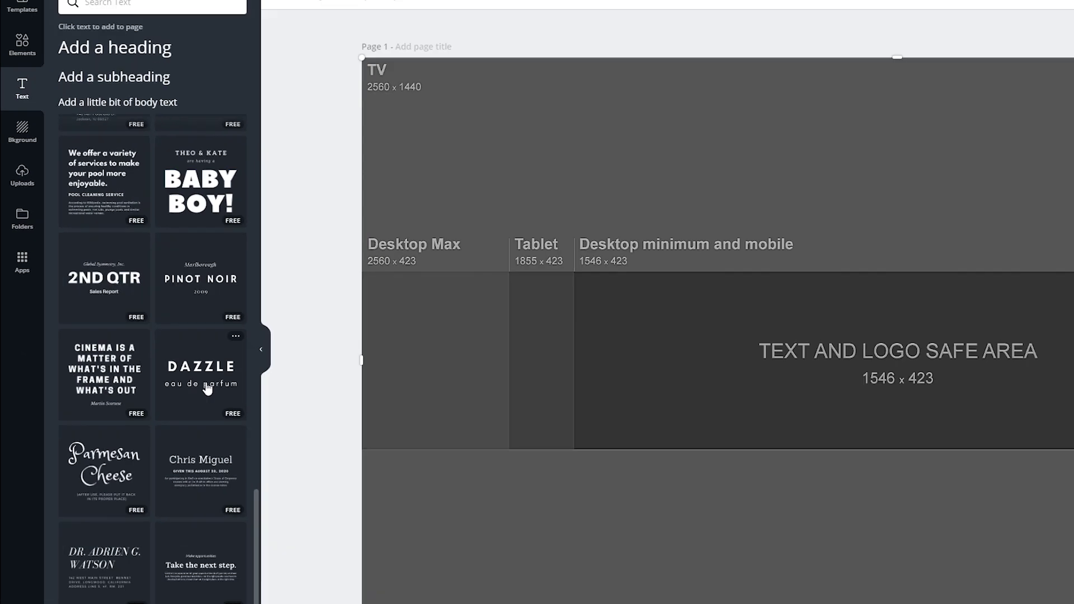
{"action": "left_click_drag", "start_coordinate": [303, 472], "coordinate": [957, 281]}
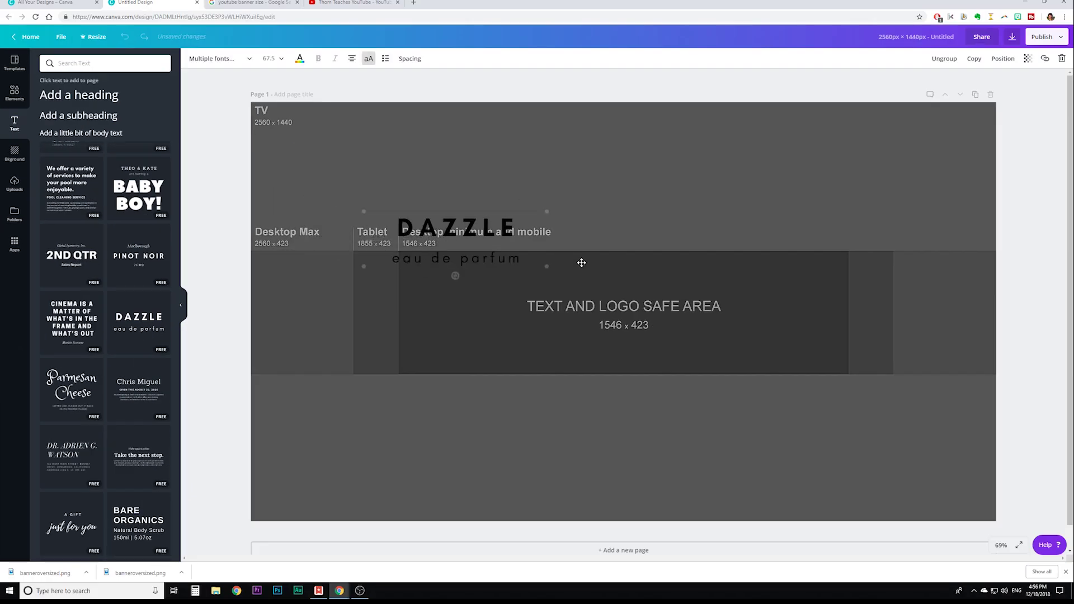
{"action": "left_click_drag", "start_coordinate": [581, 263], "coordinate": [630, 241]}
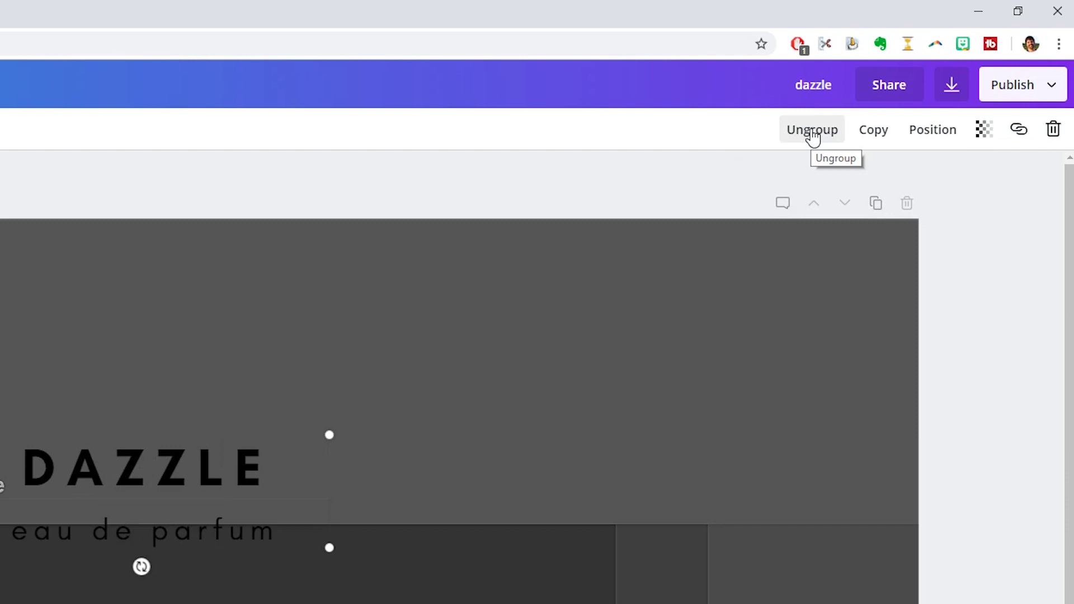
{"action": "left_click", "coordinate": [811, 134]}
Step: Centre the DAZZLE heading horizontally and lower it within the safe area
{"action": "left_click_drag", "start_coordinate": [132, 522], "coordinate": [170, 574]}
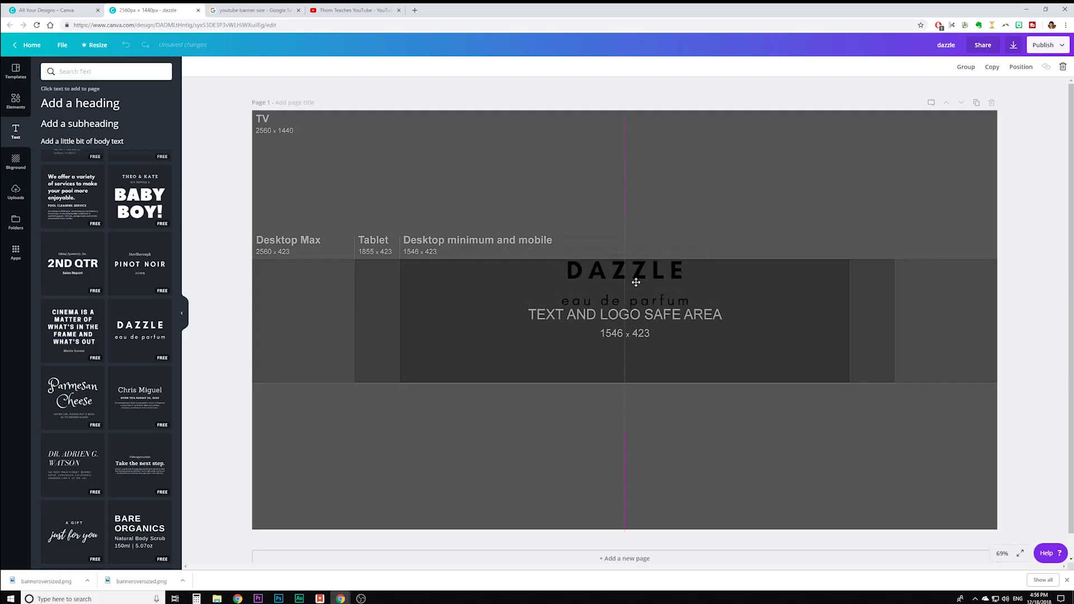
{"action": "left_click_drag", "start_coordinate": [635, 282], "coordinate": [635, 312]}
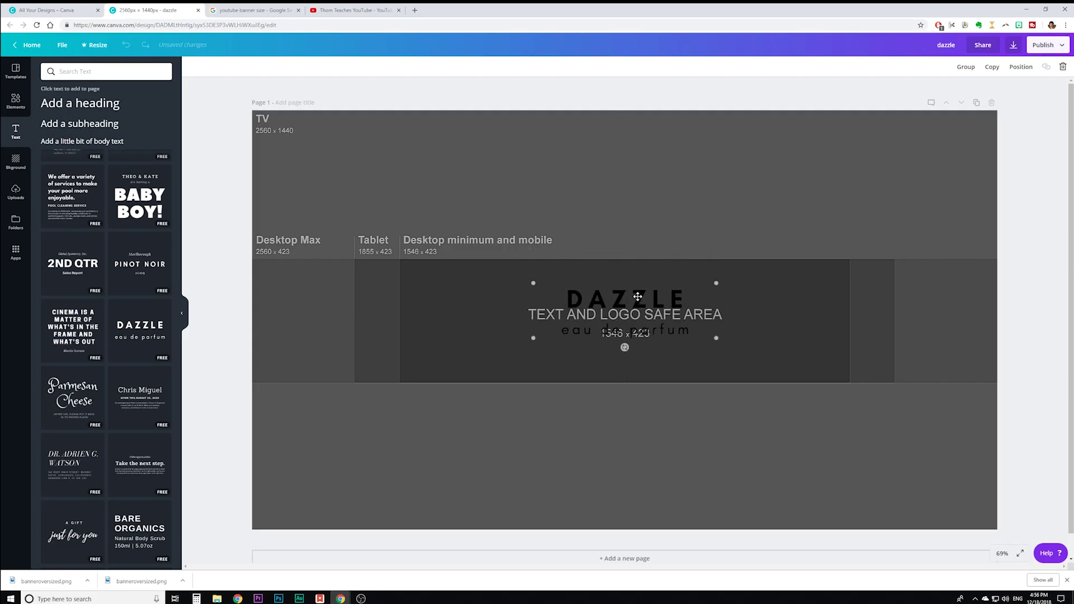
{"action": "left_click", "coordinate": [713, 226]}
{"action": "left_click", "coordinate": [623, 307]}
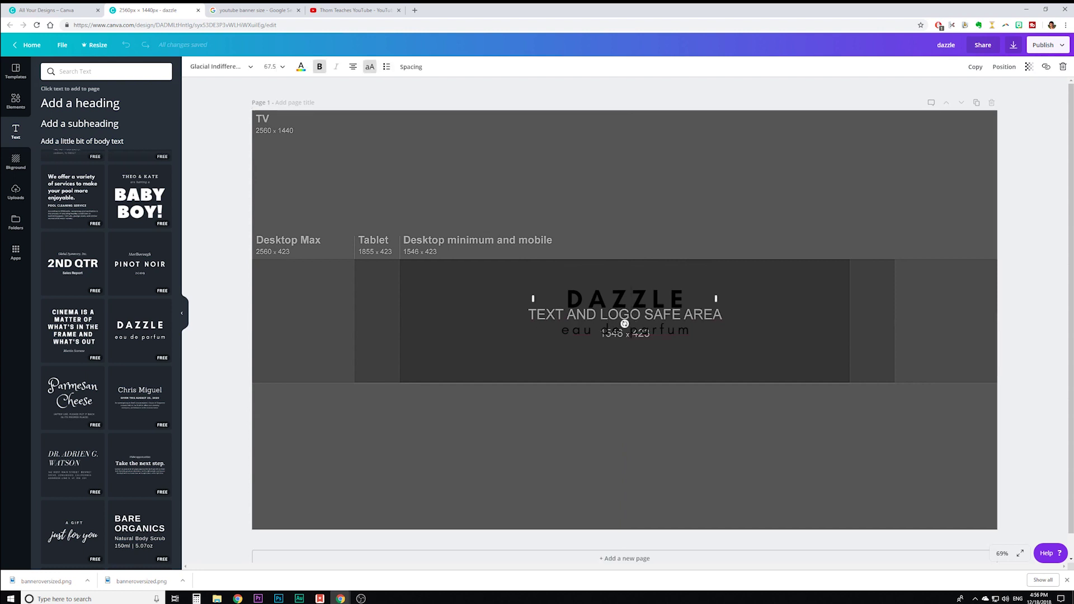
Step: Replace DAZZLE with 'THOM TEACHES YOUTUBE', widen its box and centre it on the banner
{"action": "double_click", "coordinate": [639, 299]}
{"action": "type", "text": "THOM TEACHES YOU"}
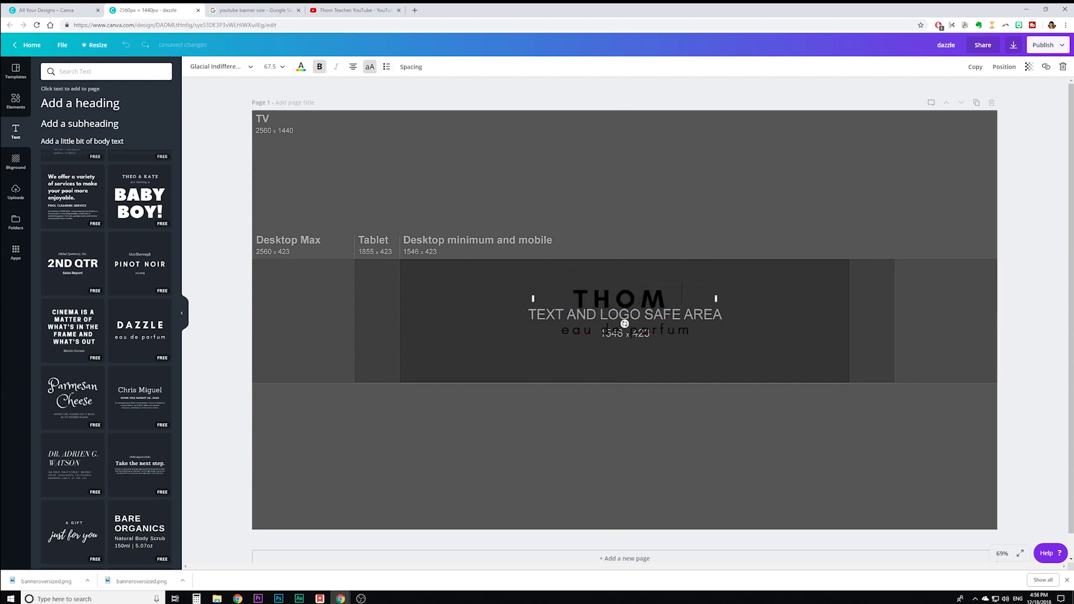
{"action": "type", "text": "TUBE"}
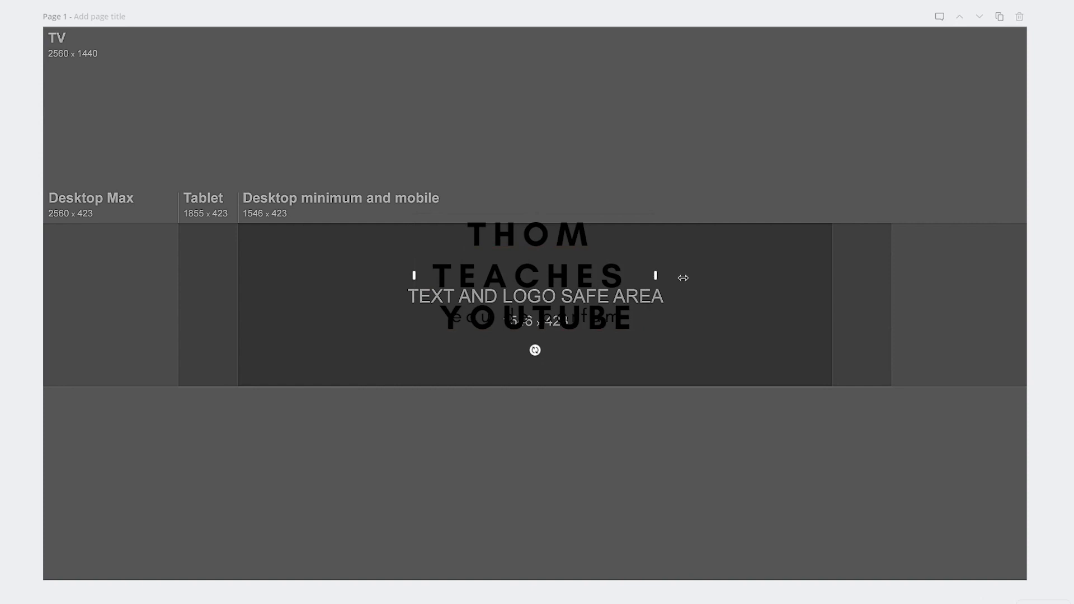
{"action": "left_click_drag", "start_coordinate": [683, 278], "coordinate": [1001, 276]}
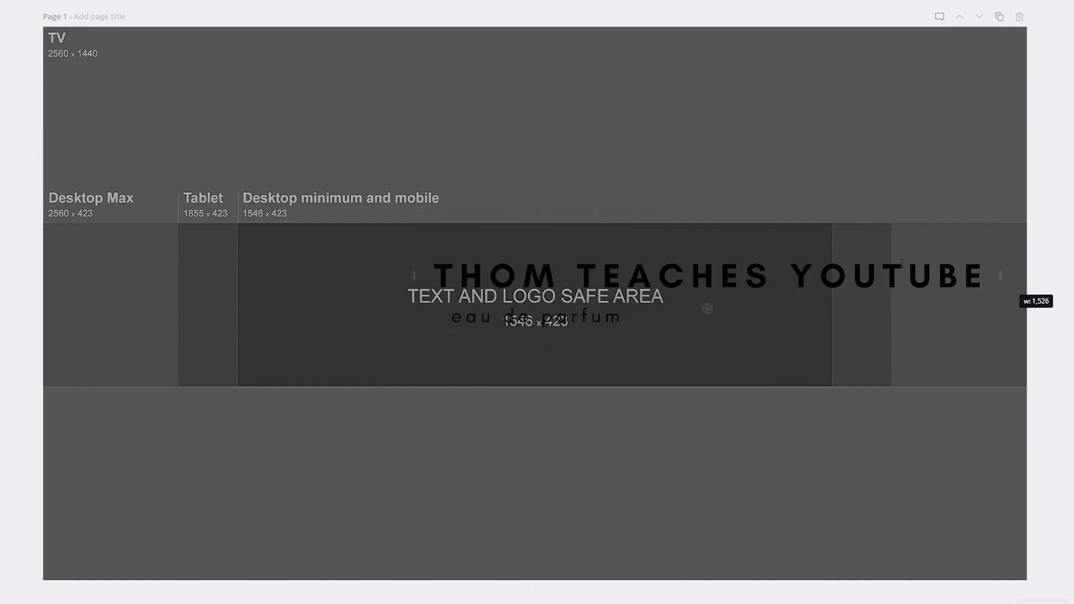
{"action": "left_click_drag", "start_coordinate": [806, 252], "coordinate": [629, 237]}
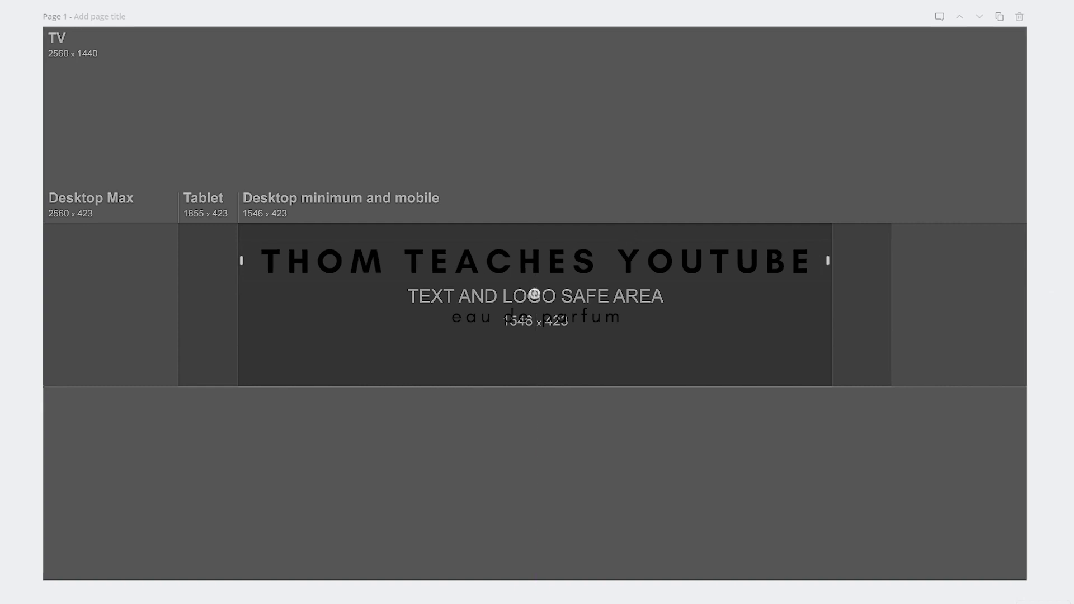
{"action": "left_click", "coordinate": [540, 317]}
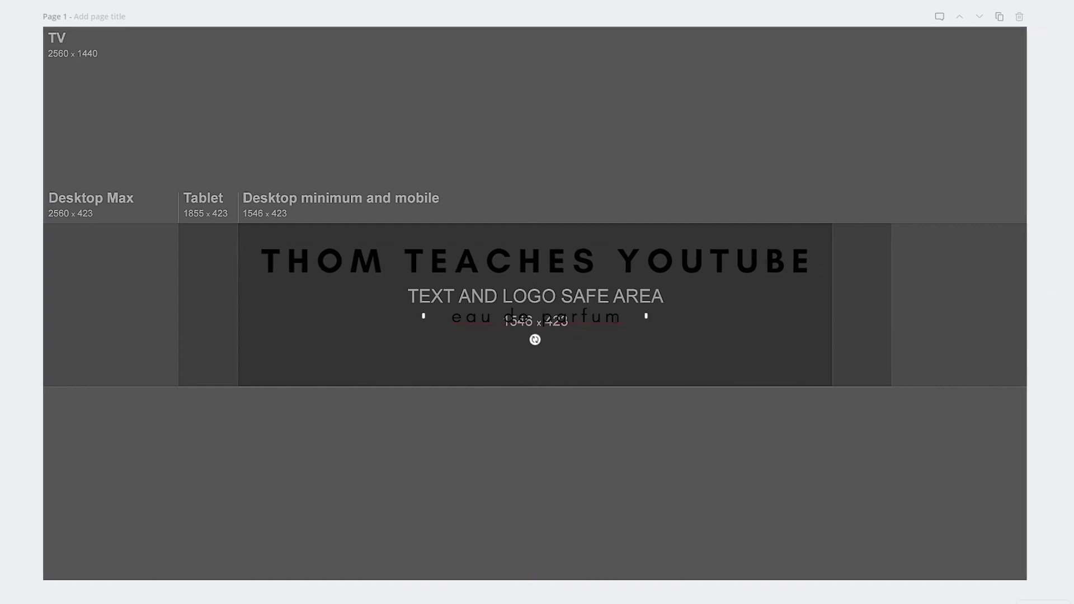
Step: Change the subtitle to 'grow & create on Youtube' and widen it to fit one line
{"action": "triple_click", "coordinate": [580, 317]}
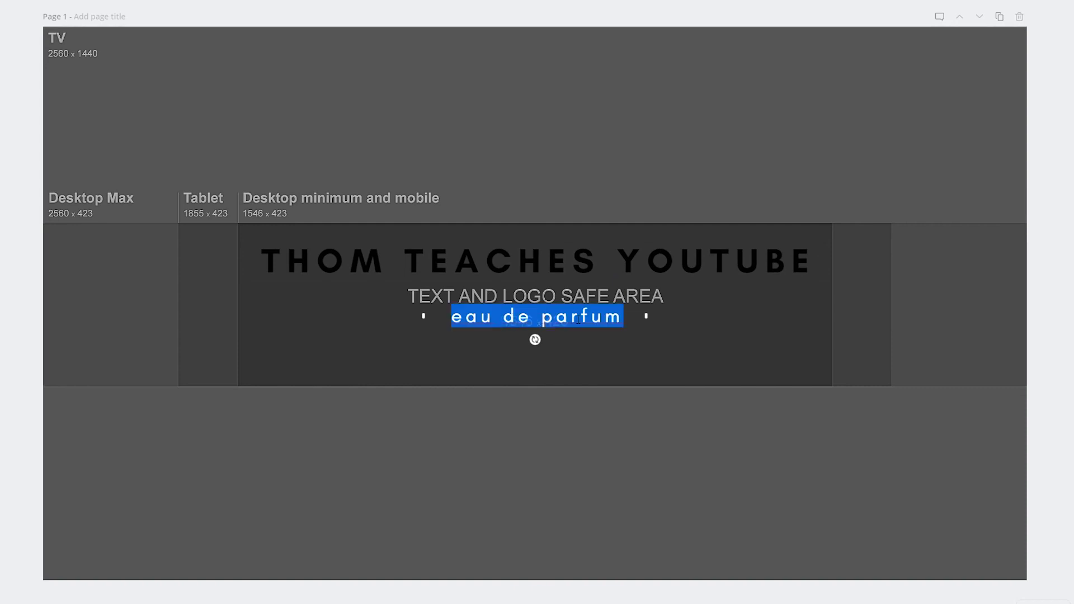
{"action": "type", "text": "grow &"}
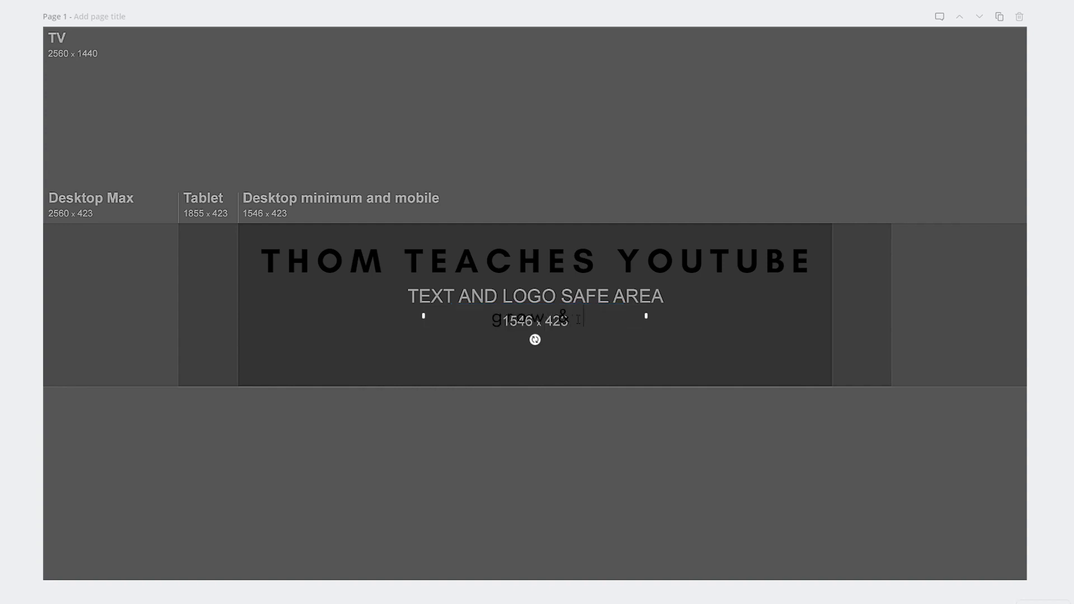
{"action": "type", "text": " create on Youtube"}
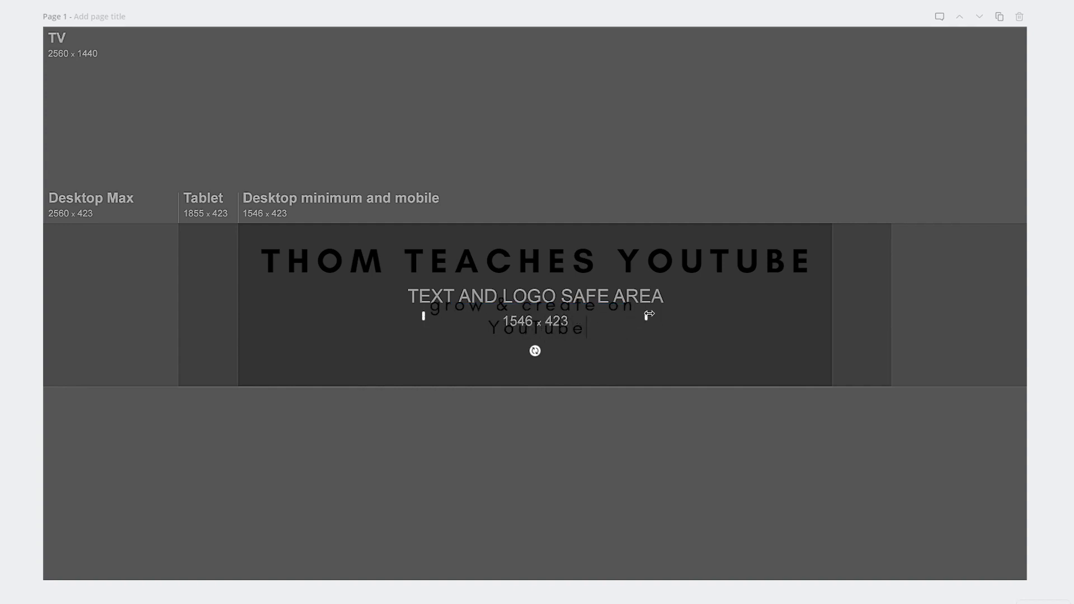
{"action": "left_click_drag", "start_coordinate": [649, 315], "coordinate": [666, 362]}
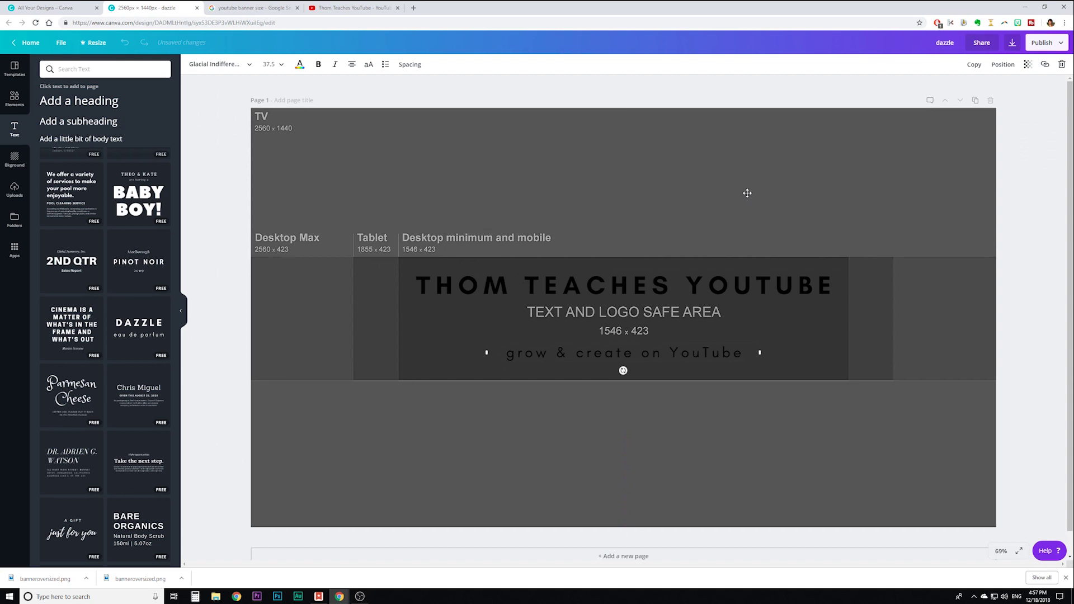
{"action": "left_click", "coordinate": [698, 136]}
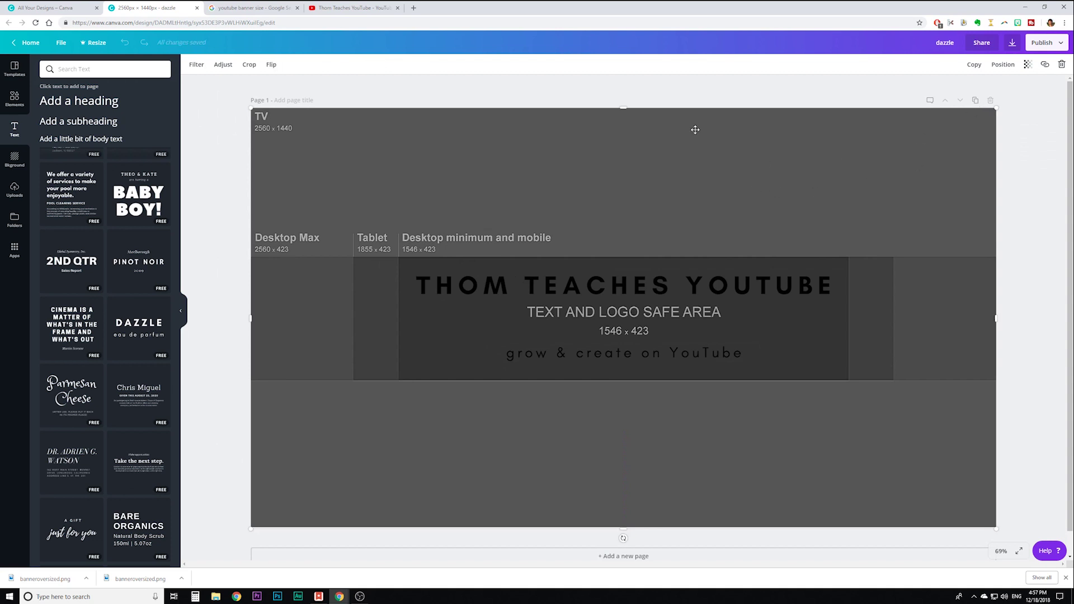
Step: Set the background sizing guide's transparency to 26
{"action": "left_click", "coordinate": [1029, 65]}
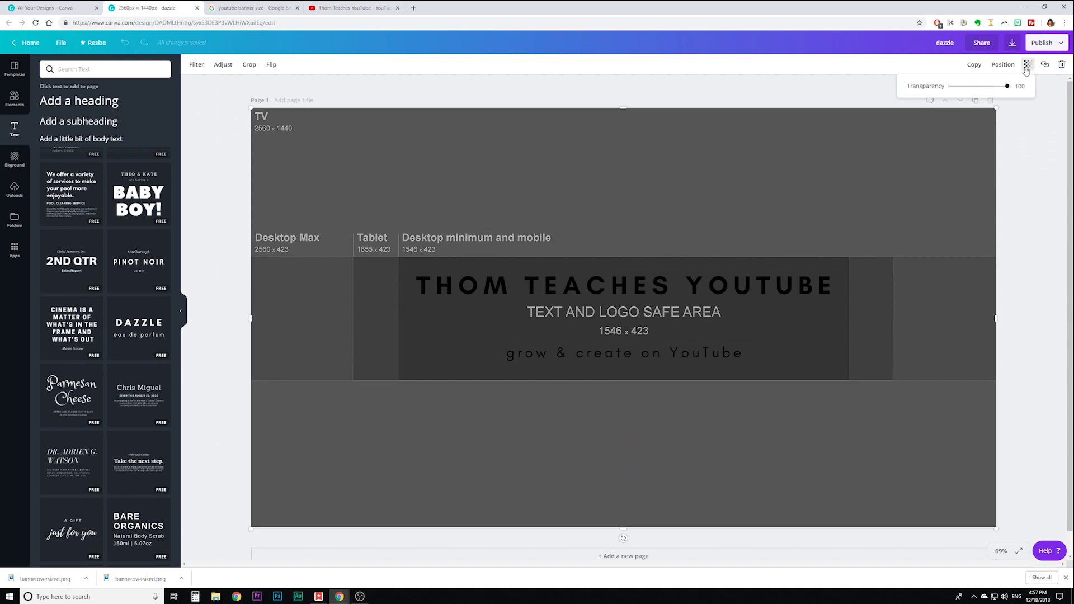
{"action": "left_click", "coordinate": [810, 174]}
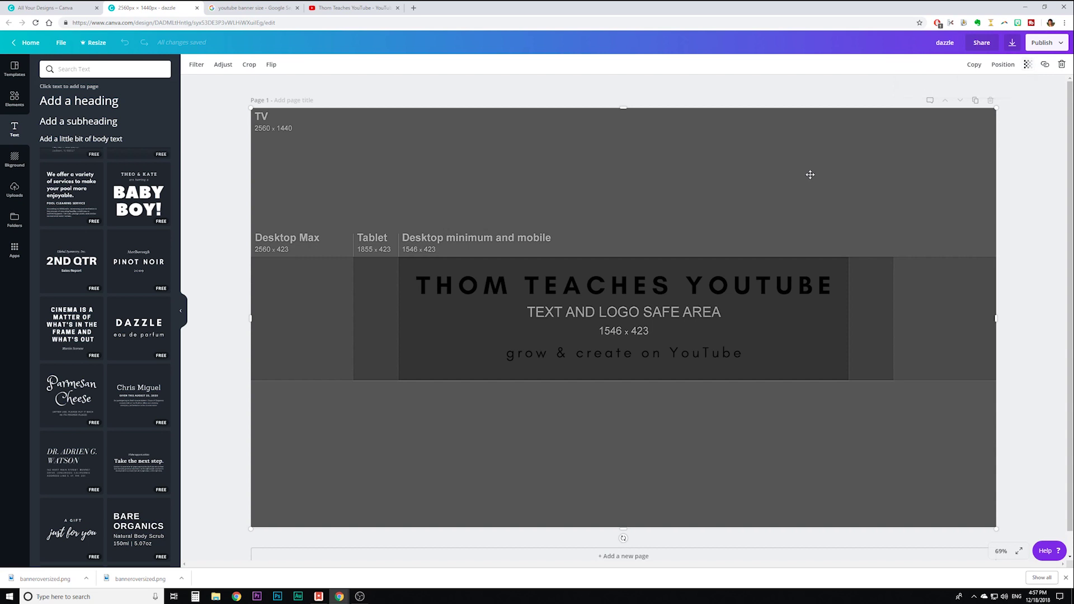
{"action": "left_click", "coordinate": [1029, 65]}
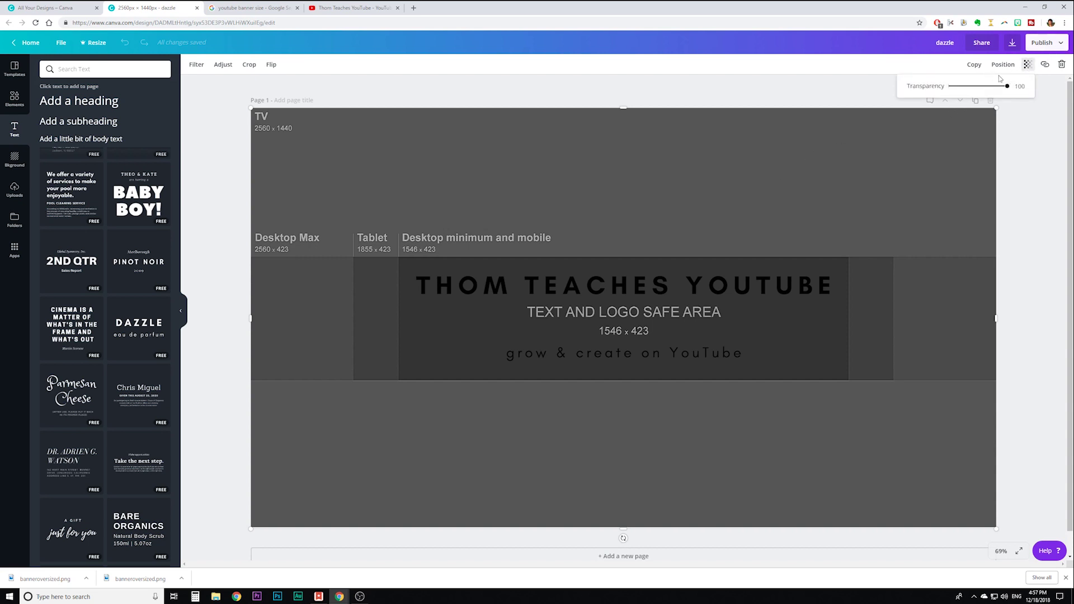
{"action": "left_click_drag", "start_coordinate": [1007, 86], "coordinate": [960, 92]}
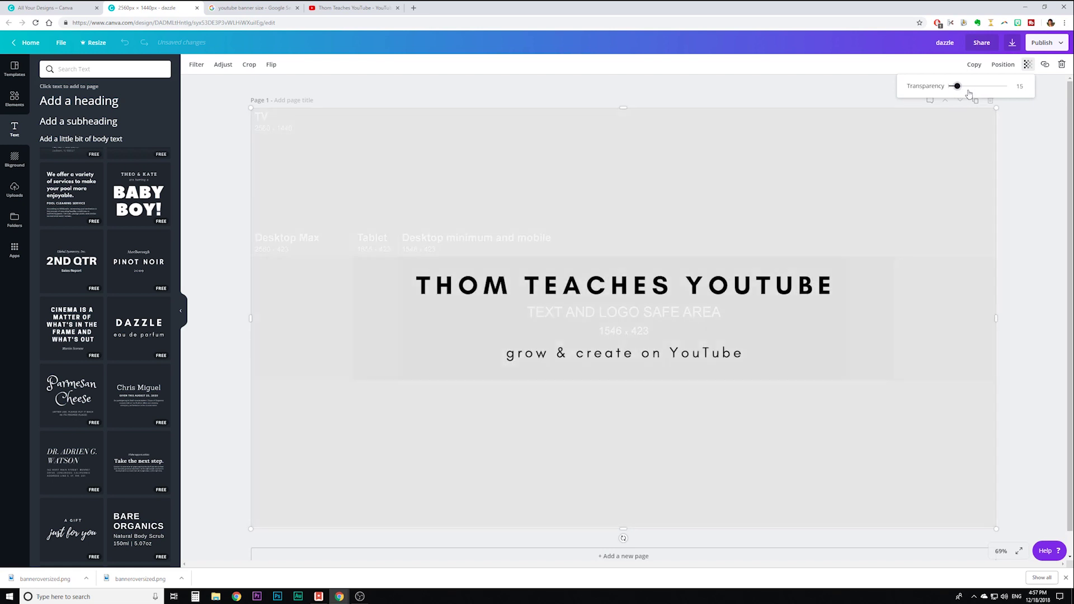
{"action": "left_click_drag", "start_coordinate": [970, 94], "coordinate": [963, 86]}
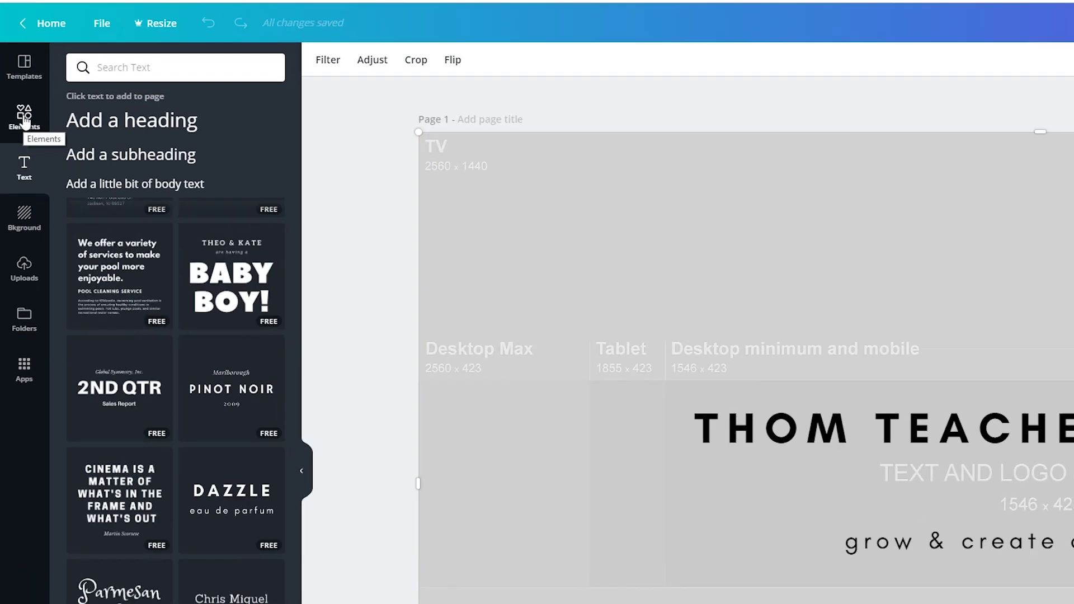
Step: Search elements for 'youtube', add the red YouTube logo and shrink it to 127 × 127
{"action": "left_click", "coordinate": [14, 99]}
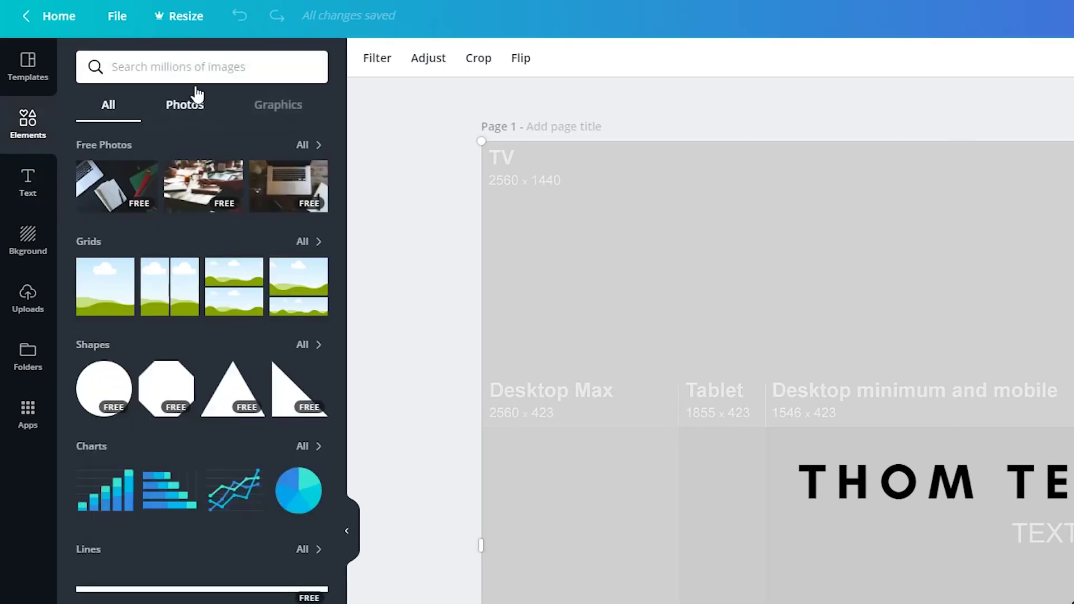
{"action": "left_click", "coordinate": [189, 72]}
{"action": "type", "text": "youtubew"}
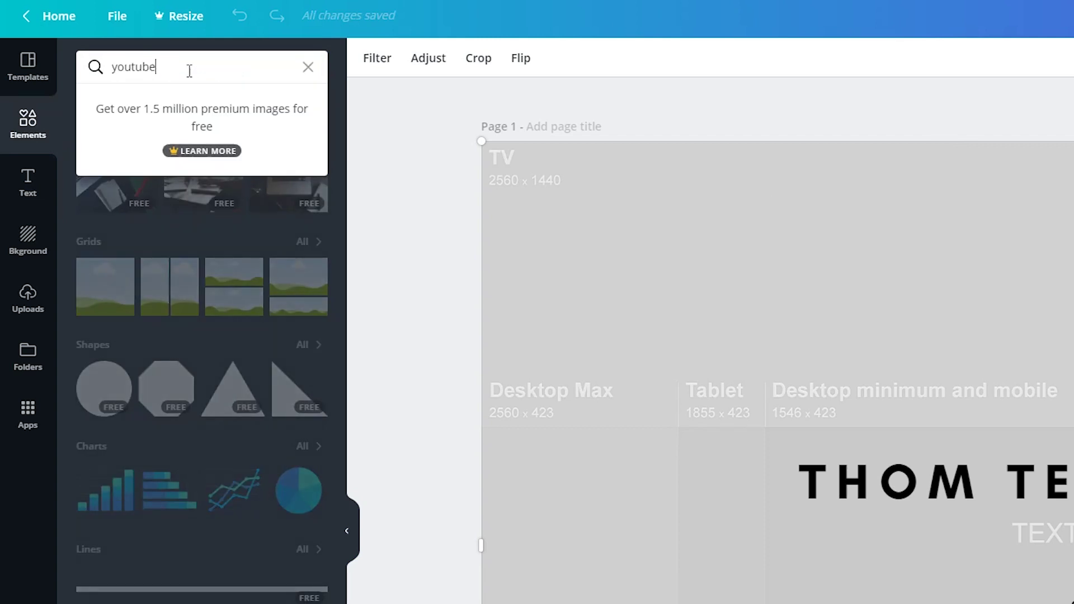
{"action": "key", "text": "Return"}
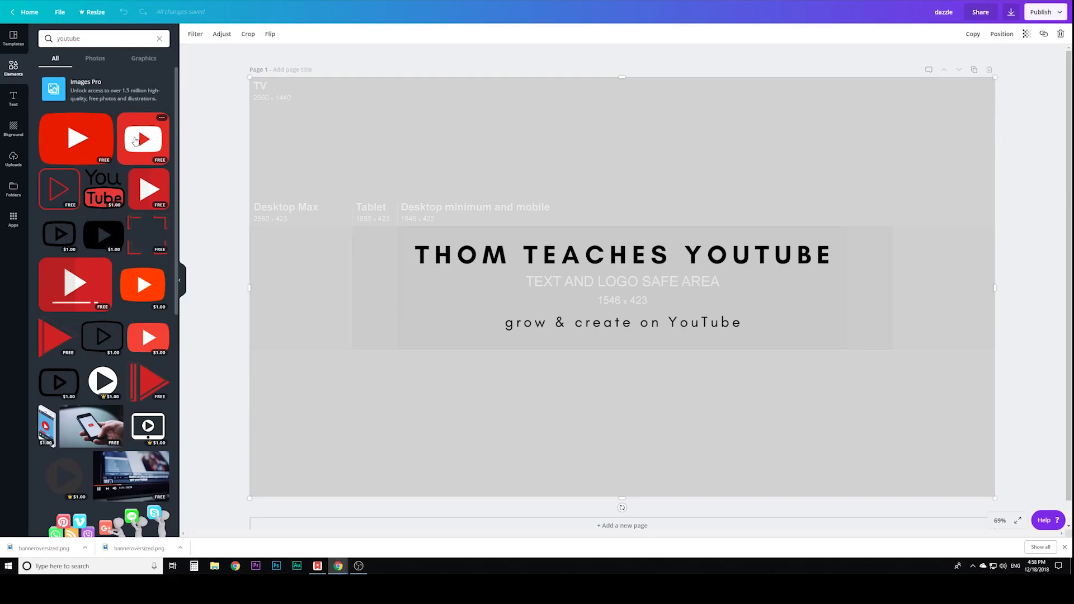
{"action": "left_click", "coordinate": [135, 140]}
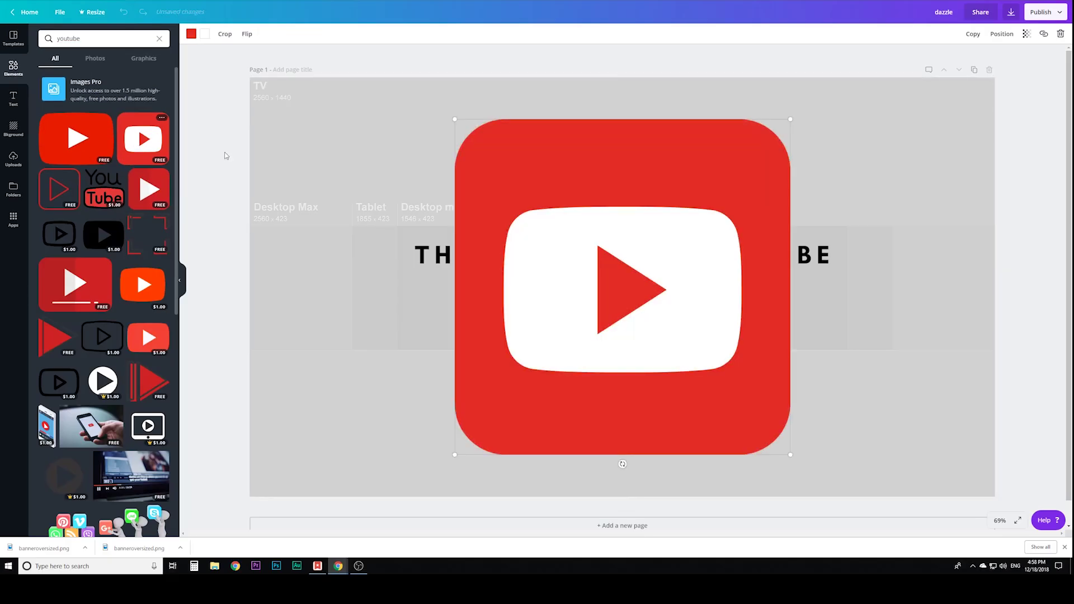
{"action": "left_click_drag", "start_coordinate": [793, 117], "coordinate": [630, 289]}
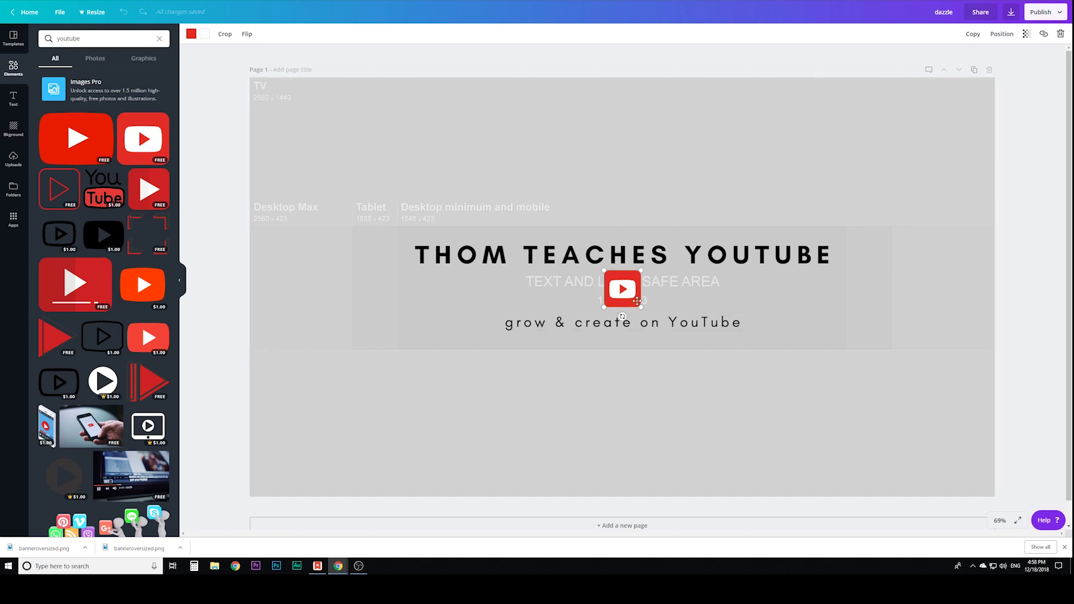
Step: Delete the faded sizing guide image, browse page backgrounds, then return to the Elements results
{"action": "left_click", "coordinate": [770, 186]}
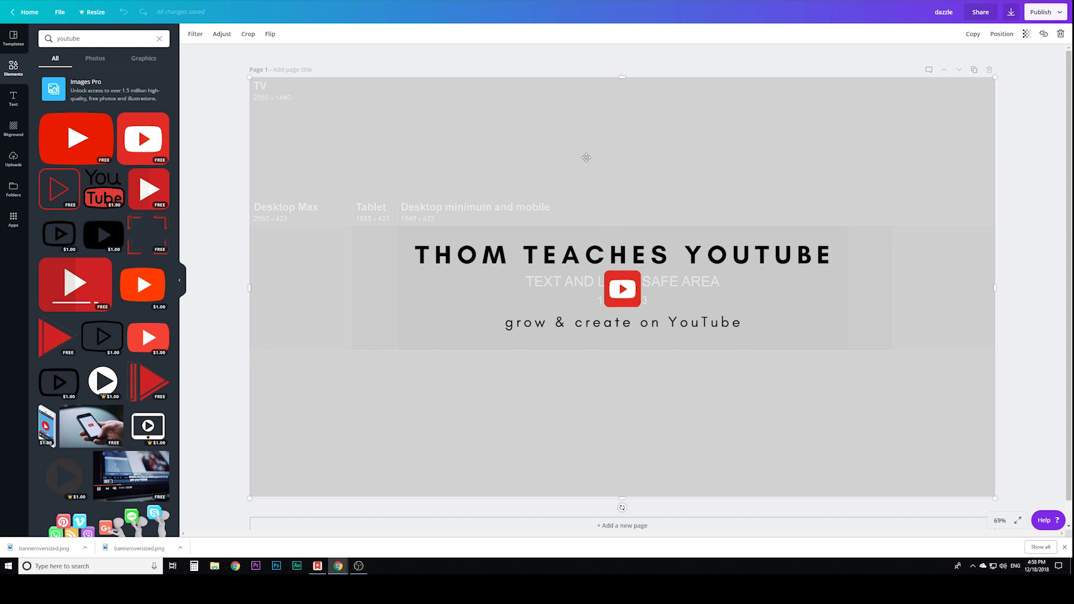
{"action": "key", "text": "Delete"}
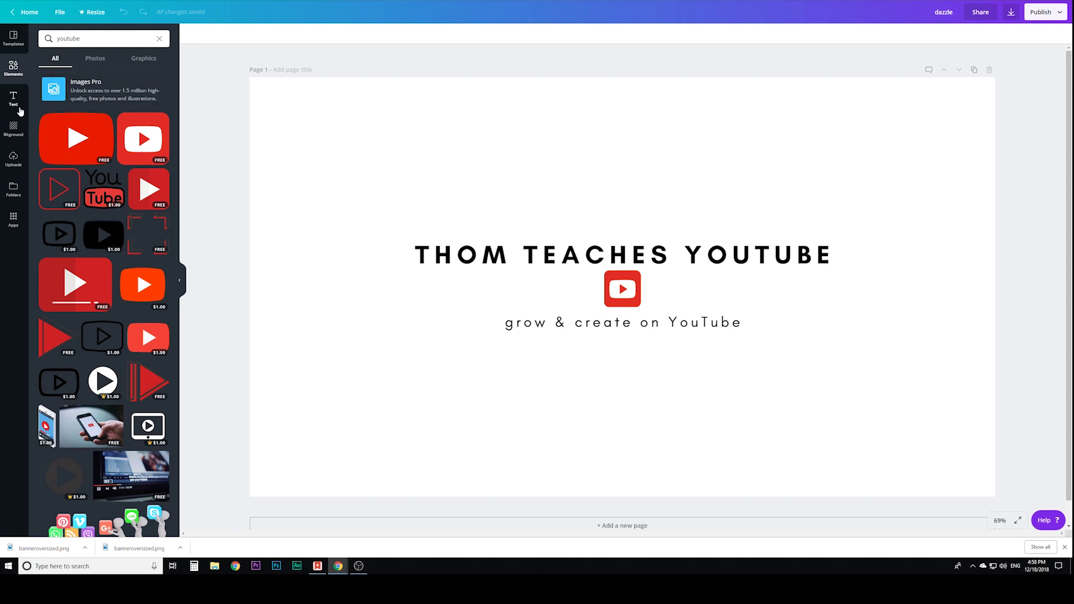
{"action": "left_click", "coordinate": [12, 129]}
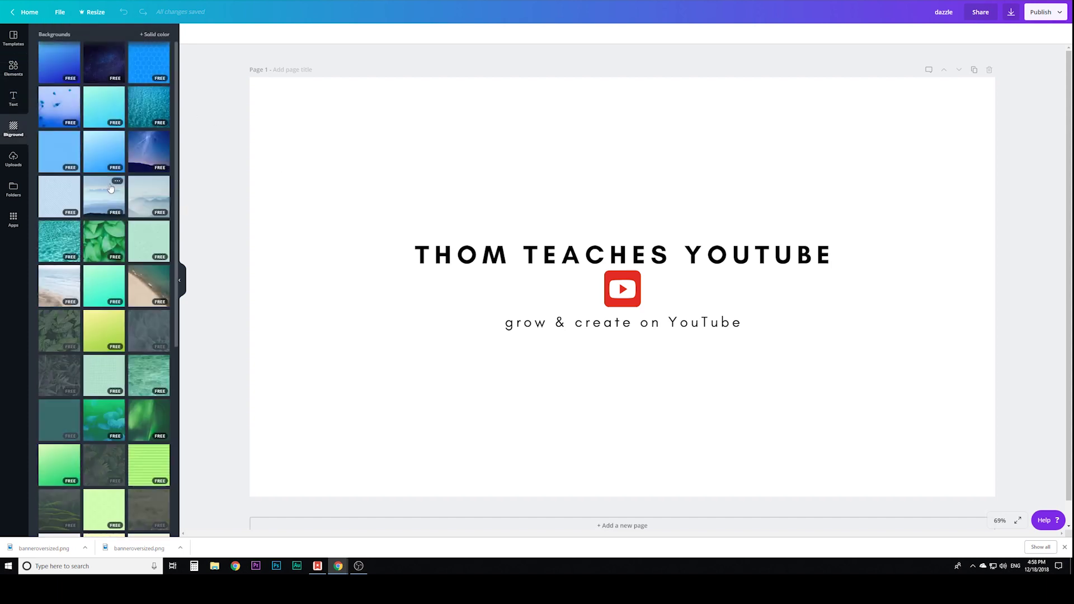
{"action": "scroll", "coordinate": [114, 194], "scroll_direction": "down", "scroll_amount": 3}
{"action": "scroll", "coordinate": [114, 194], "scroll_direction": "down", "scroll_amount": 10}
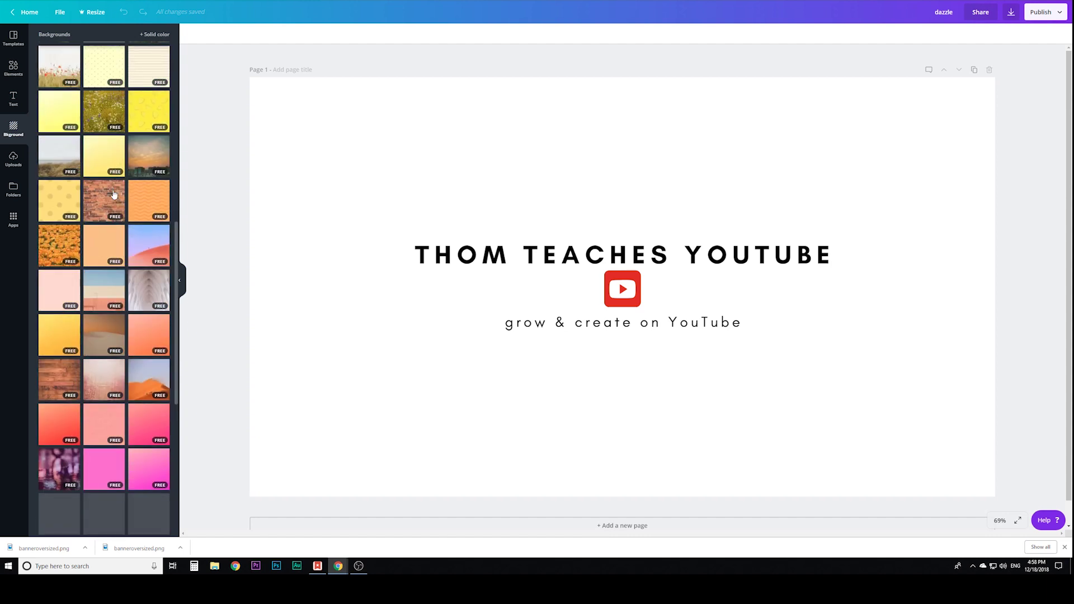
{"action": "scroll", "coordinate": [113, 194], "scroll_direction": "up", "scroll_amount": 10}
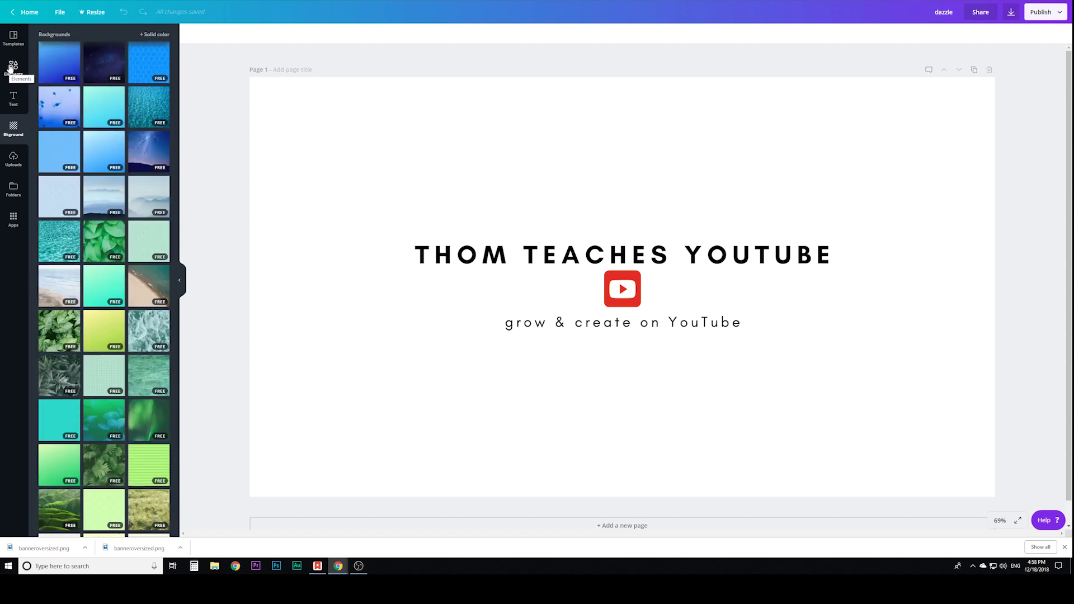
{"action": "left_click", "coordinate": [11, 68]}
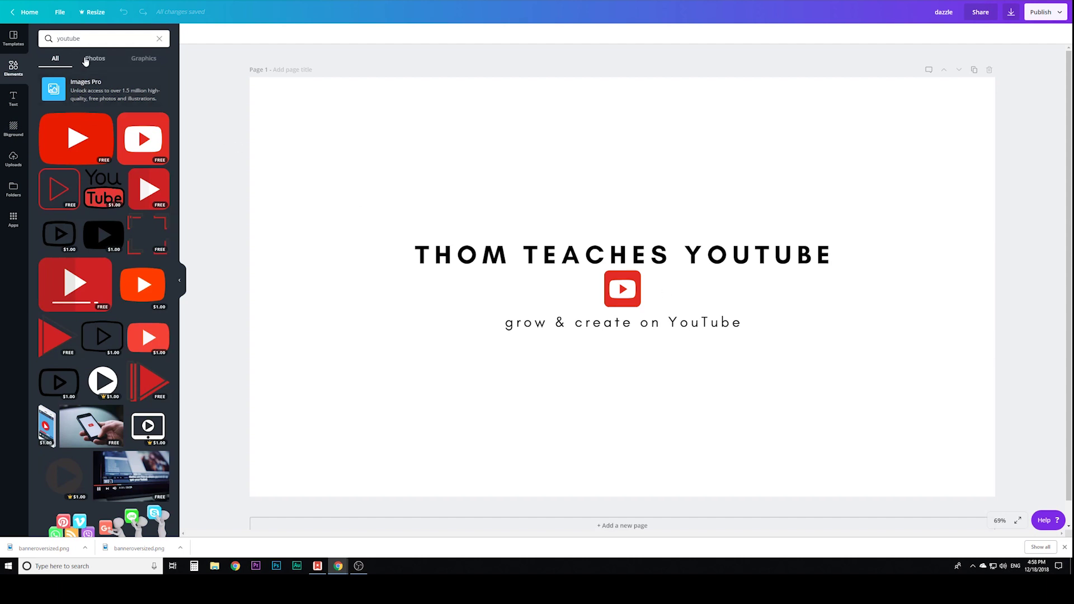
Step: Search photos for 'youtube' and add the computer-monitor photo to the banner
{"action": "left_click", "coordinate": [160, 39]}
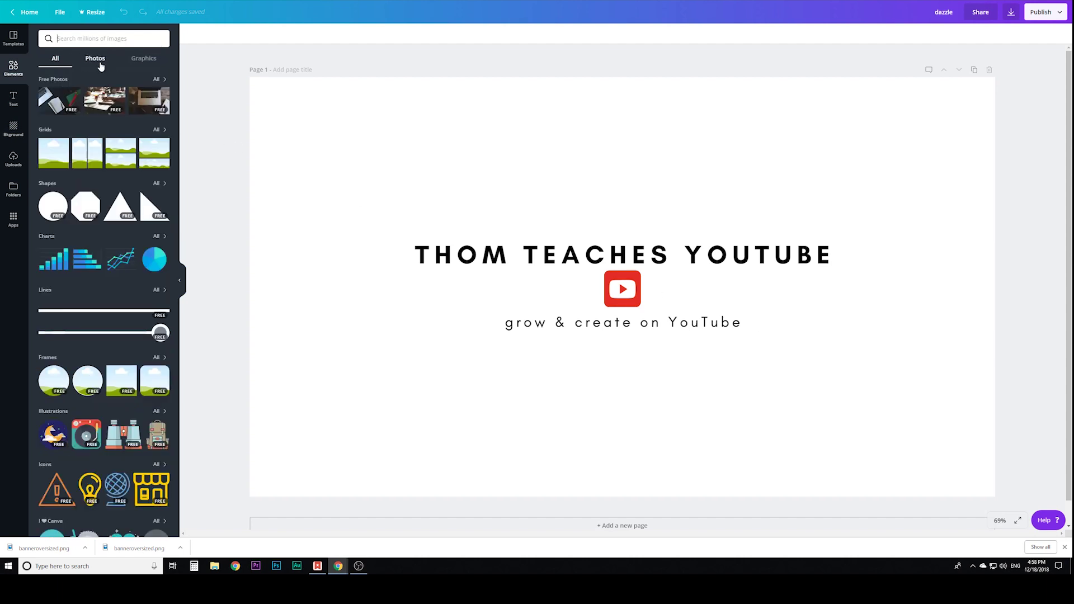
{"action": "left_click", "coordinate": [94, 38]}
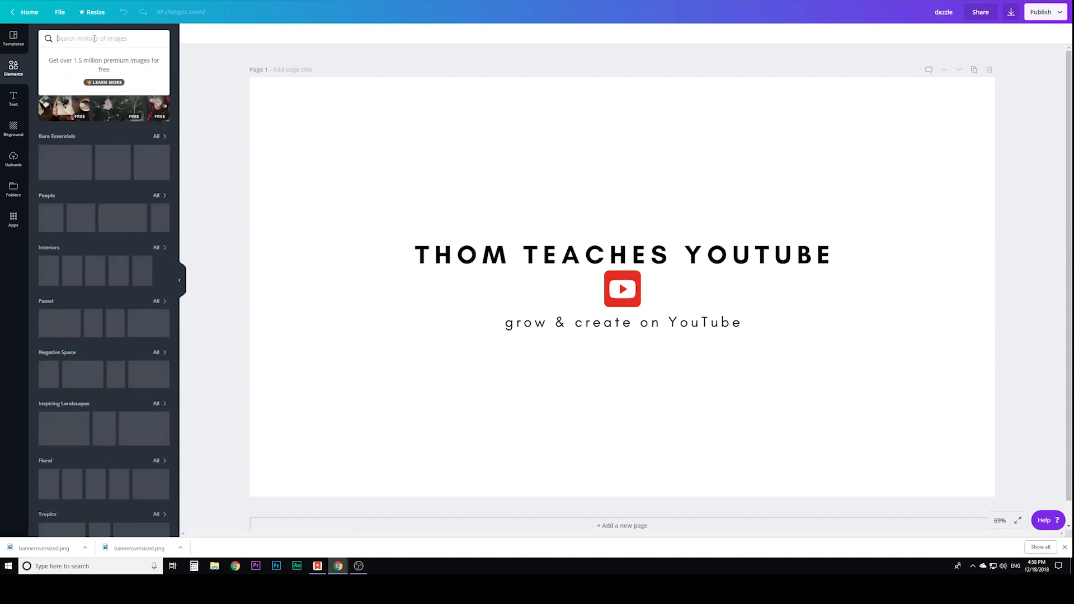
{"action": "type", "text": "youtube"}
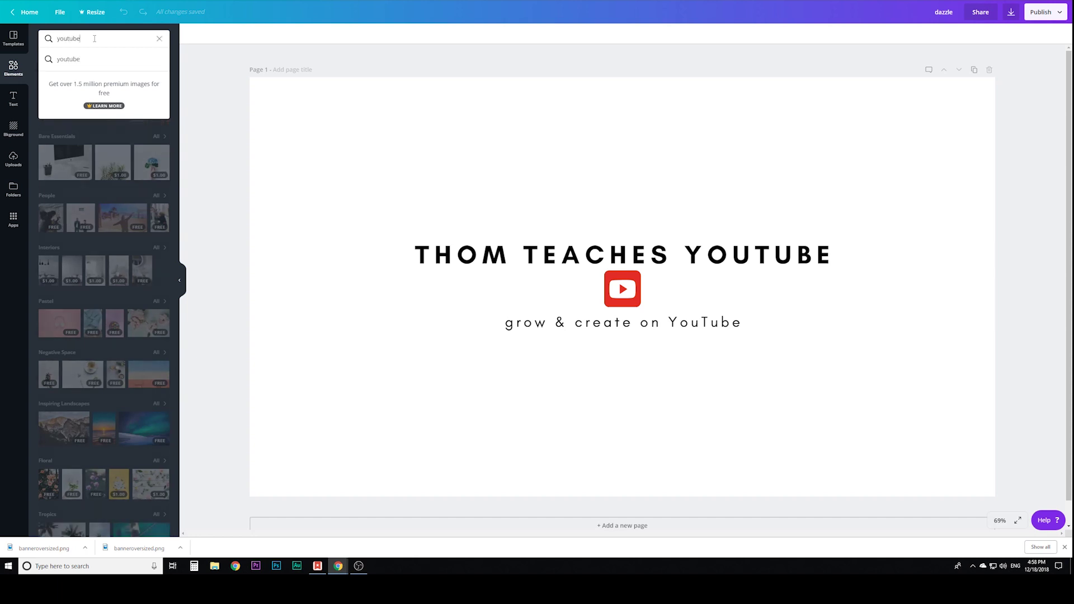
{"action": "key", "text": "Return"}
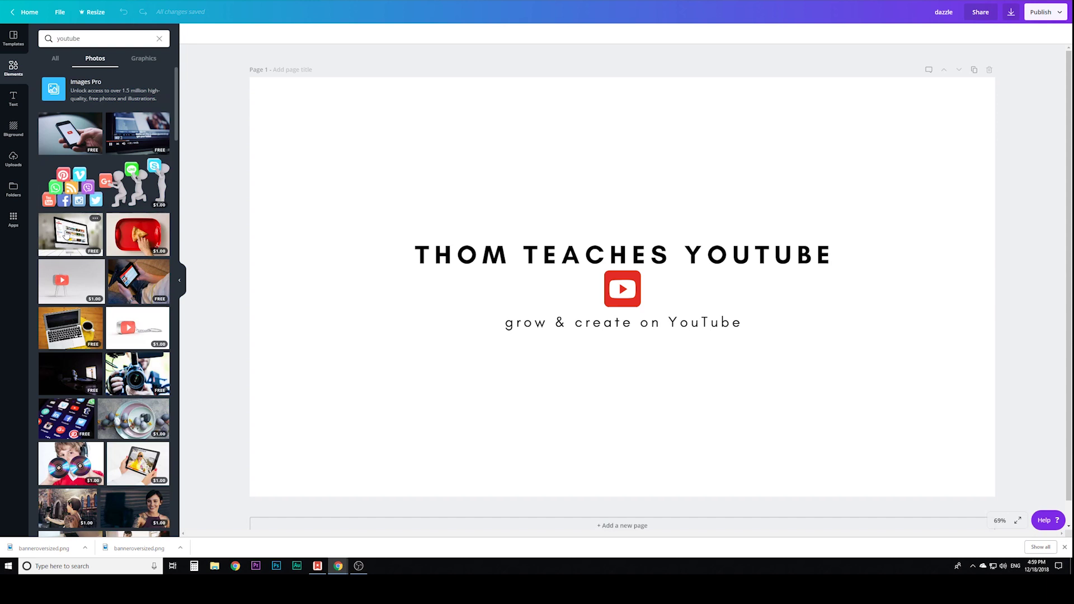
{"action": "left_click", "coordinate": [65, 235]}
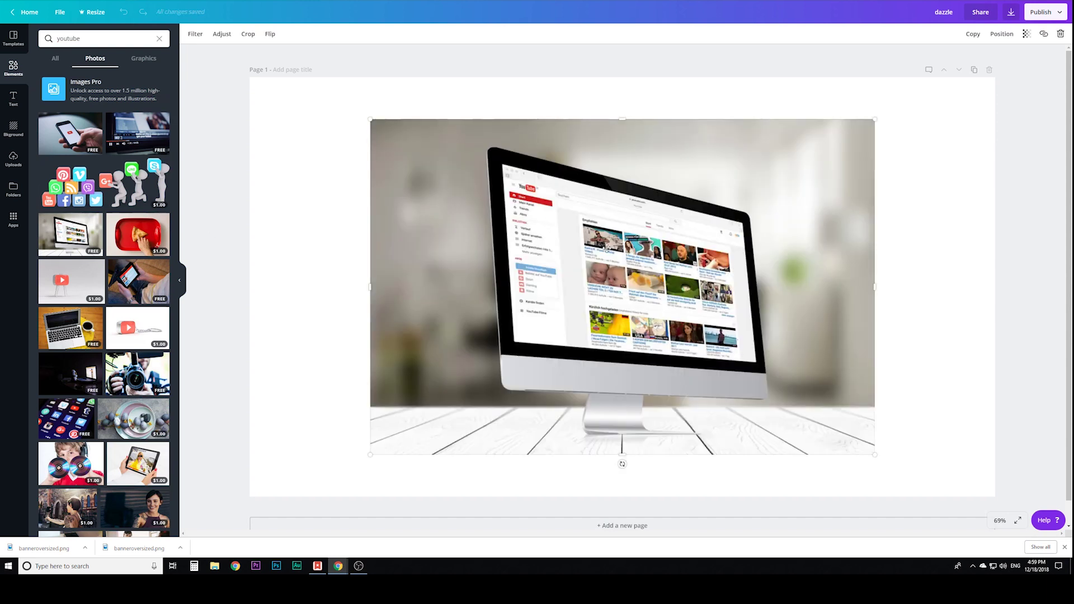
Step: Enlarge and reposition the monitor photo so it covers the whole page
{"action": "left_click_drag", "start_coordinate": [605, 246], "coordinate": [486, 207]}
{"action": "left_click_drag", "start_coordinate": [753, 412], "coordinate": [1043, 498]}
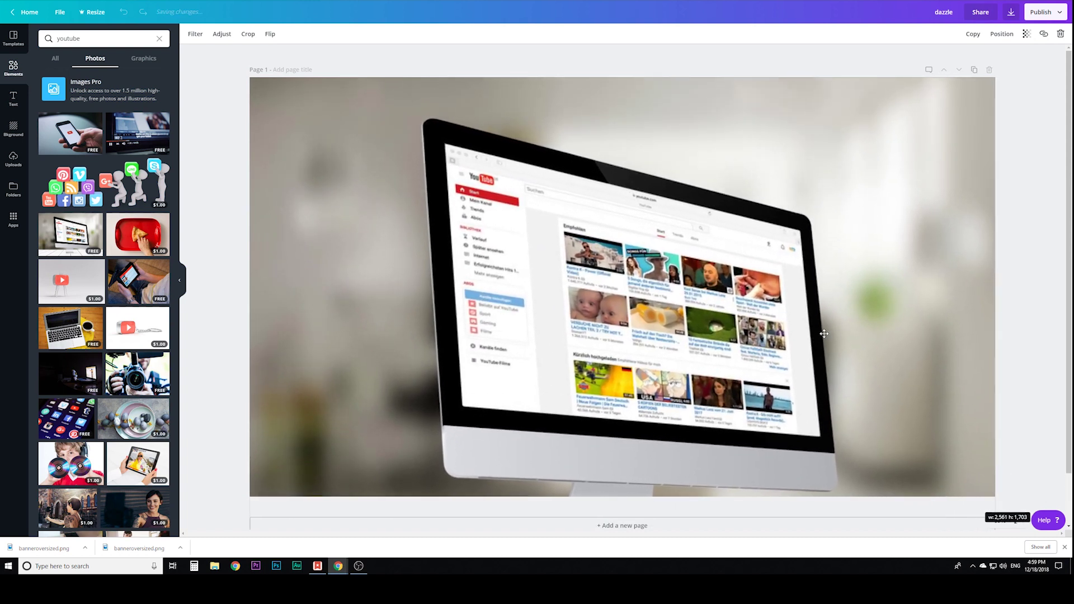
{"action": "left_click_drag", "start_coordinate": [871, 313], "coordinate": [867, 271]}
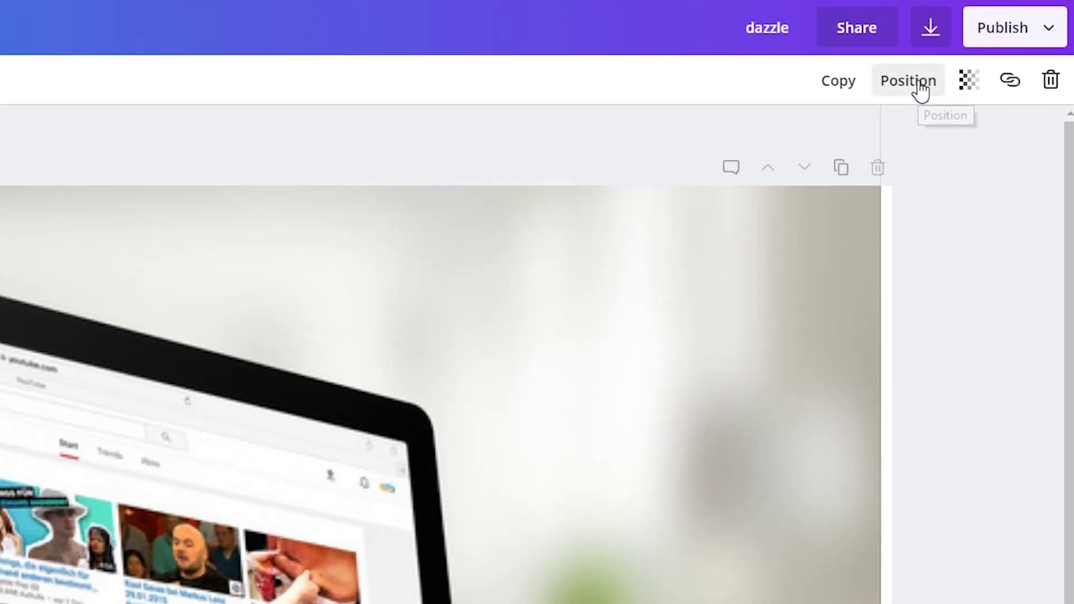
{"action": "left_click", "coordinate": [964, 60]}
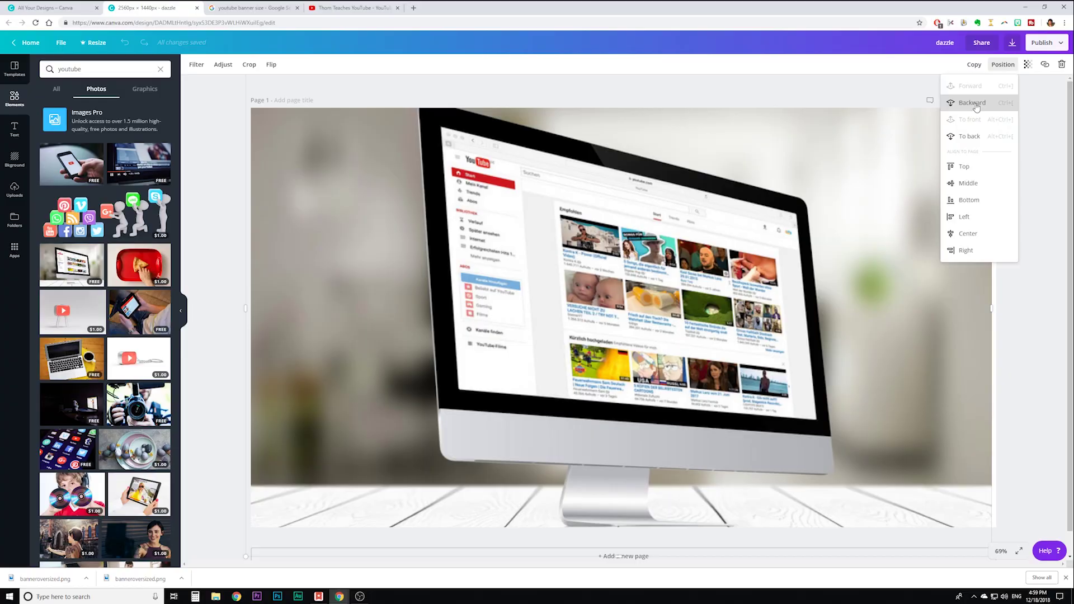
Step: Send the monitor photo back three layers, behind the YouTube logo, subtitle and title
{"action": "left_click", "coordinate": [866, 173]}
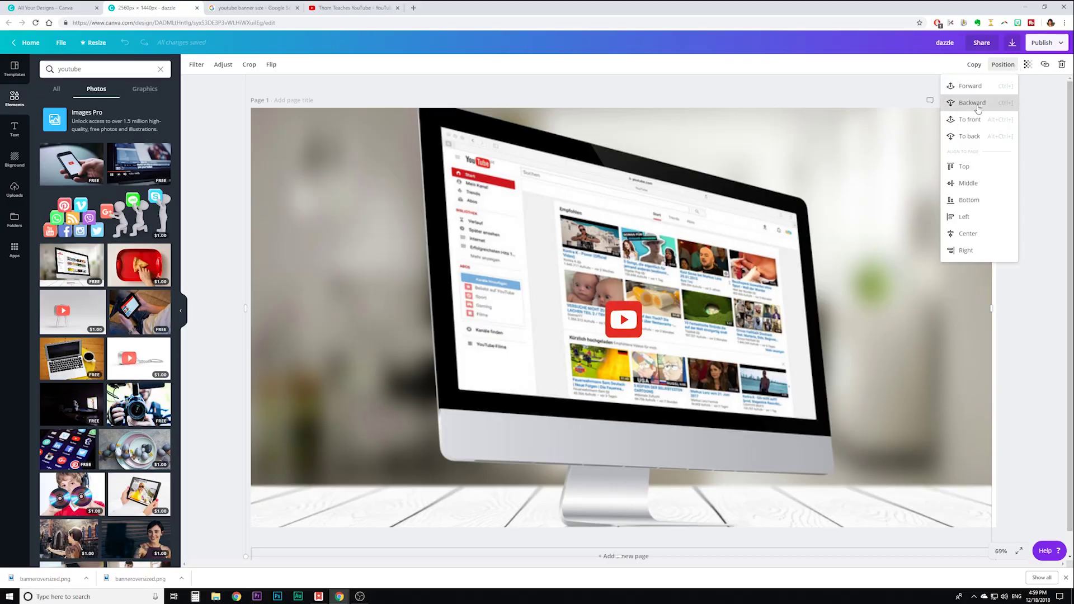
{"action": "left_click", "coordinate": [986, 102]}
{"action": "left_click", "coordinate": [986, 102]}
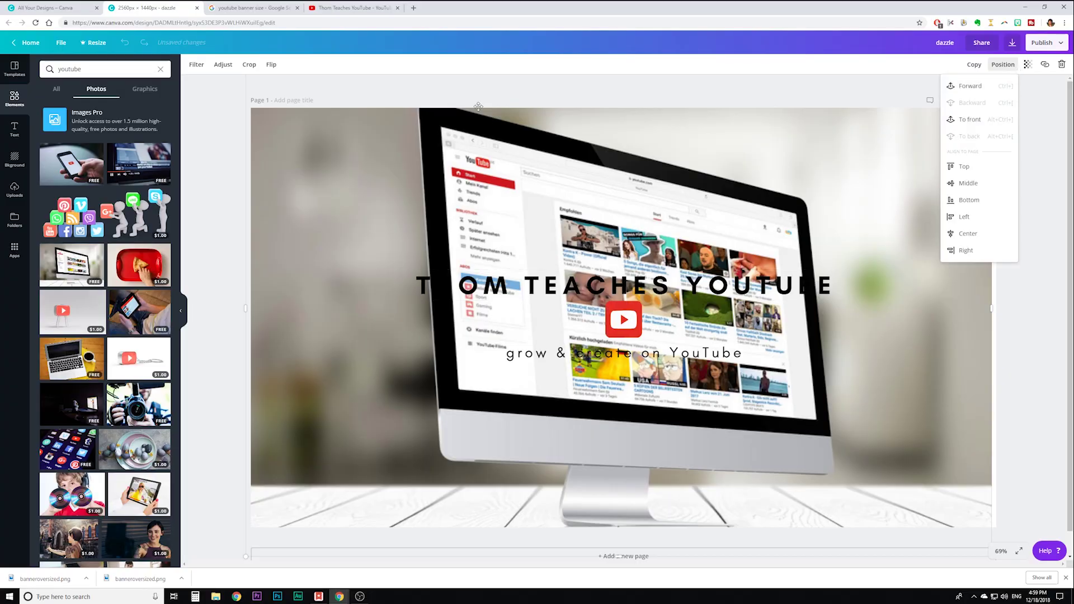
{"action": "left_click", "coordinate": [462, 87]}
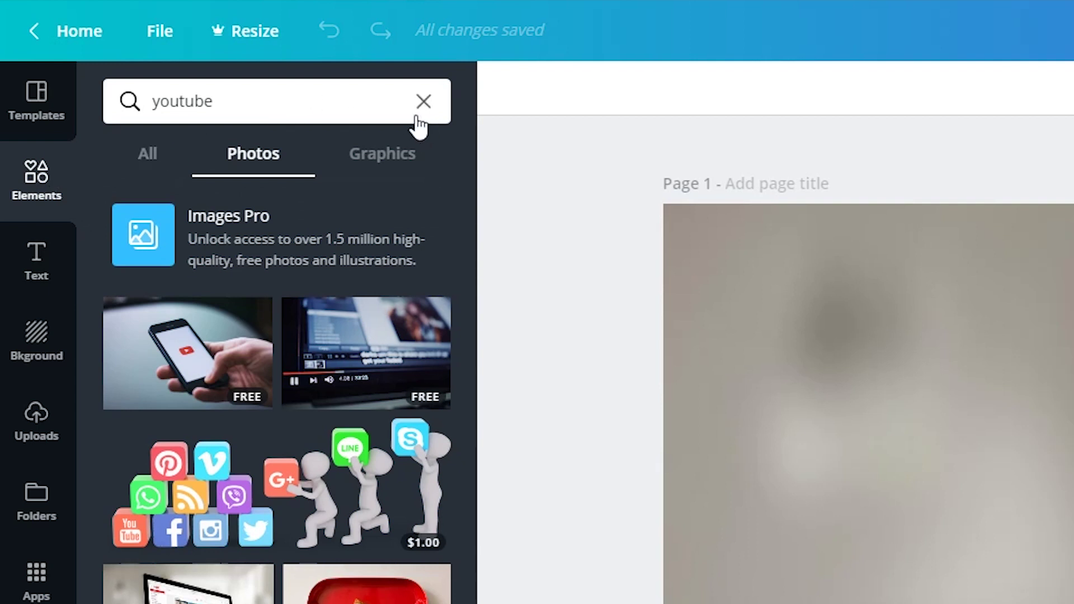
Step: Clear the YouTube search and add a square from the full Shapes collection
{"action": "left_click", "coordinate": [159, 156]}
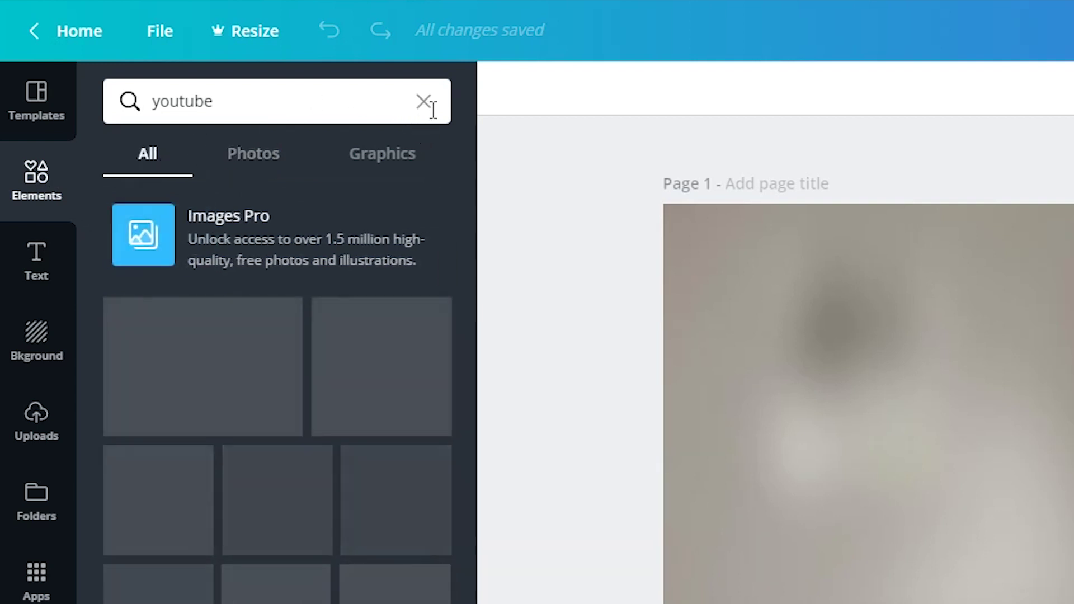
{"action": "left_click", "coordinate": [425, 105]}
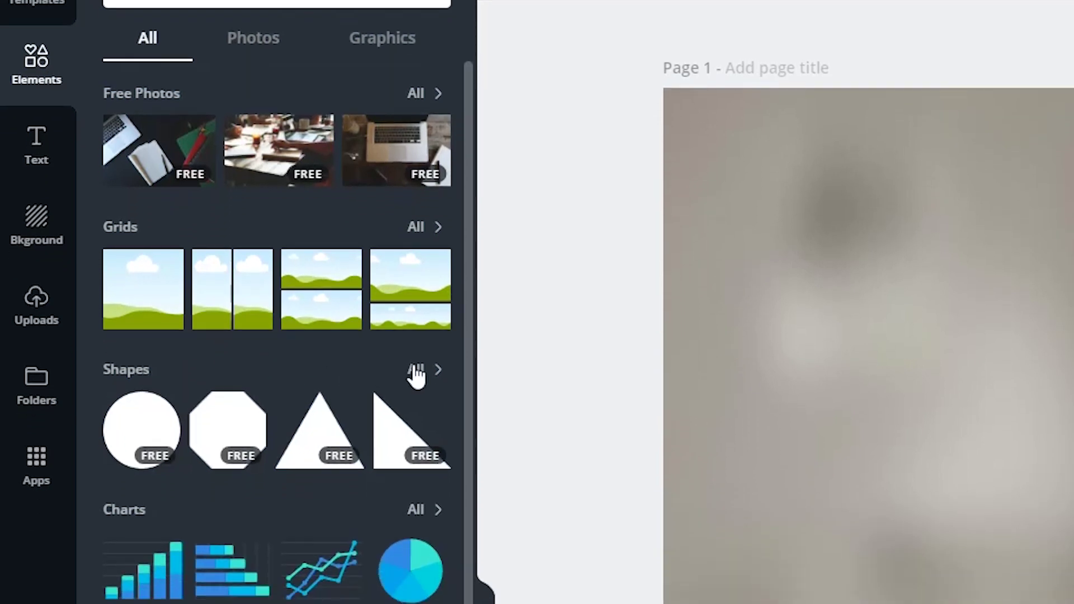
{"action": "left_click", "coordinate": [414, 372]}
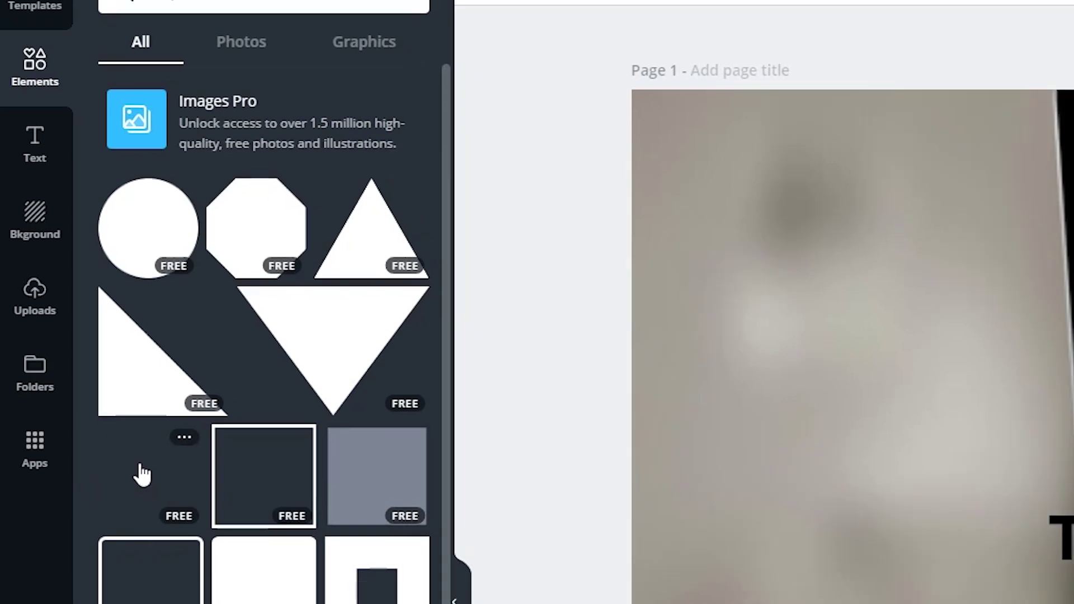
{"action": "left_click", "coordinate": [142, 474]}
{"action": "left_click_drag", "start_coordinate": [583, 211], "coordinate": [428, 189]}
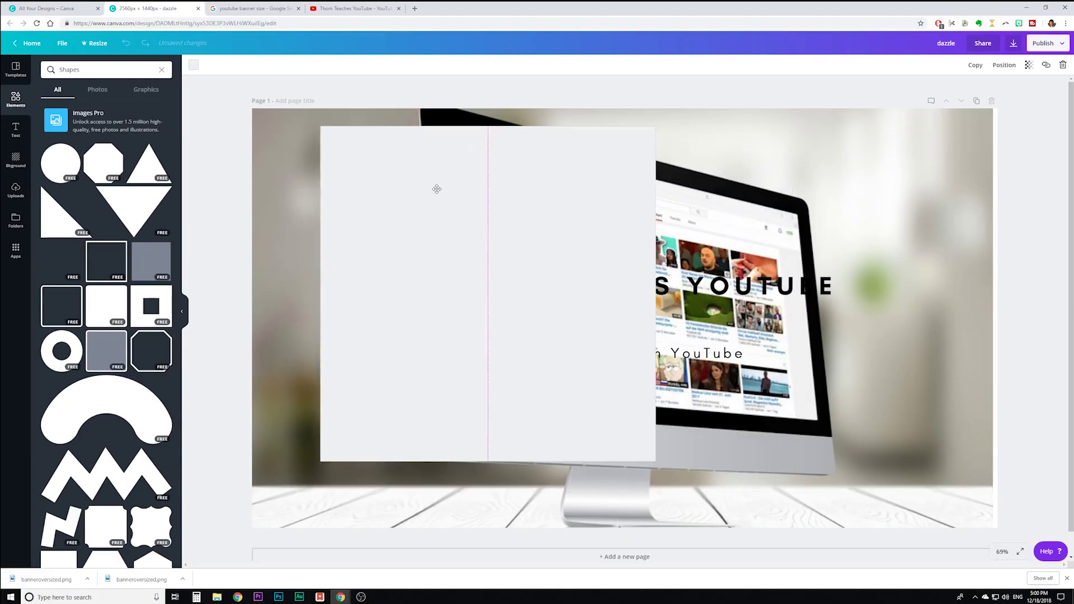
Step: Colour the square black and stretch it to cover the whole banner
{"action": "left_click", "coordinate": [193, 66]}
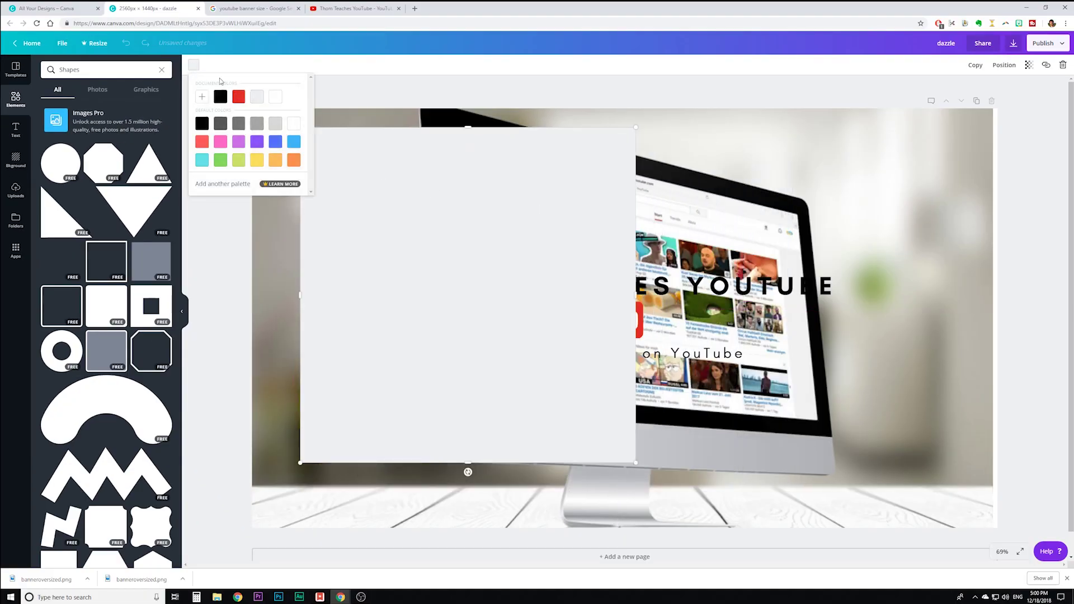
{"action": "left_click", "coordinate": [219, 98]}
{"action": "left_click_drag", "start_coordinate": [436, 196], "coordinate": [383, 173]}
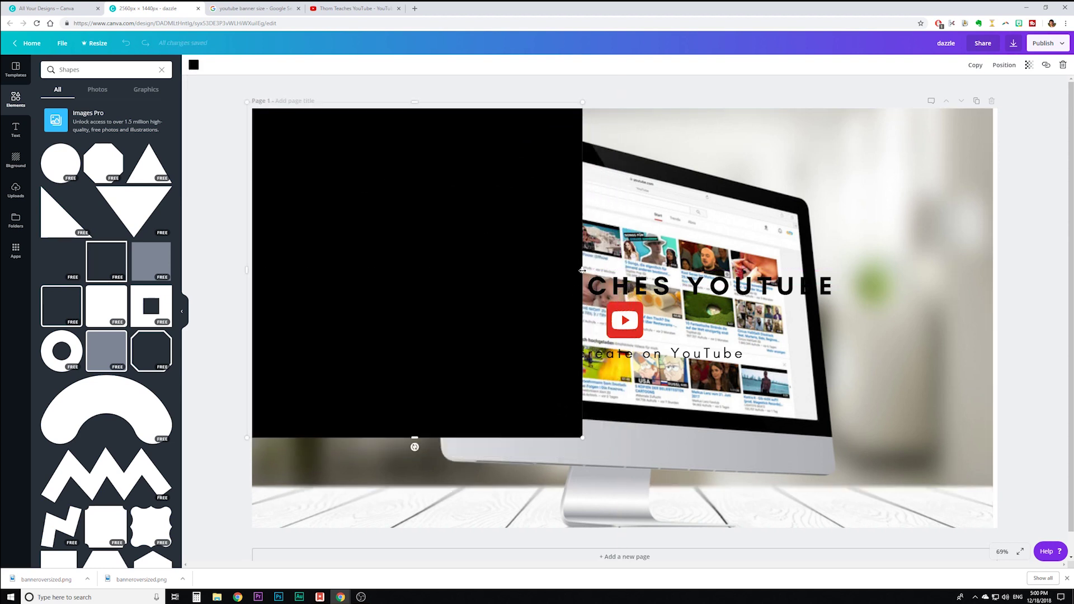
{"action": "left_click_drag", "start_coordinate": [582, 271], "coordinate": [1017, 281]}
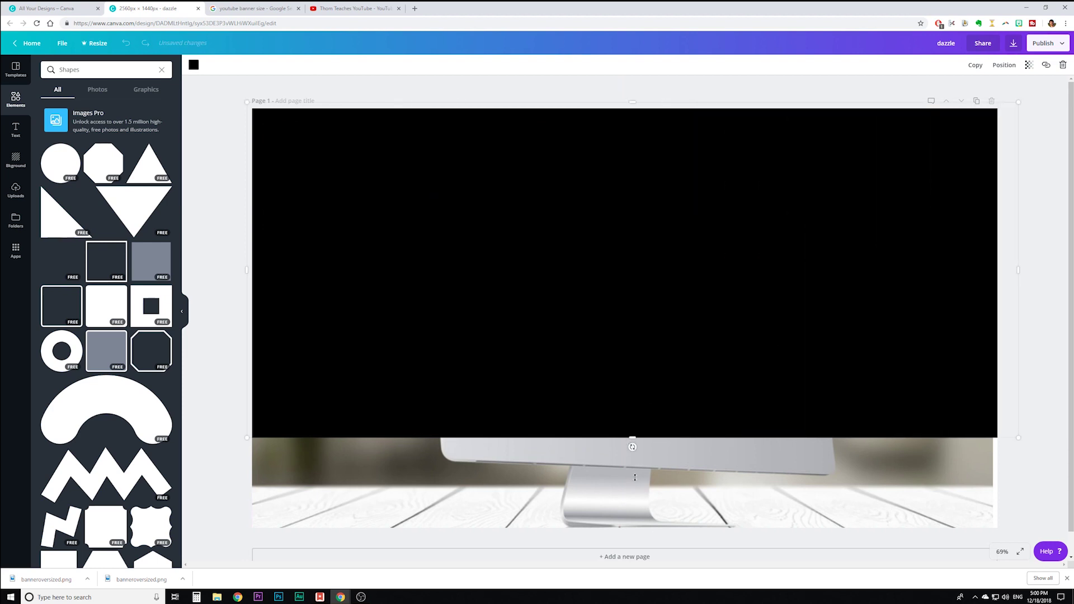
{"action": "left_click_drag", "start_coordinate": [635, 477], "coordinate": [639, 513]}
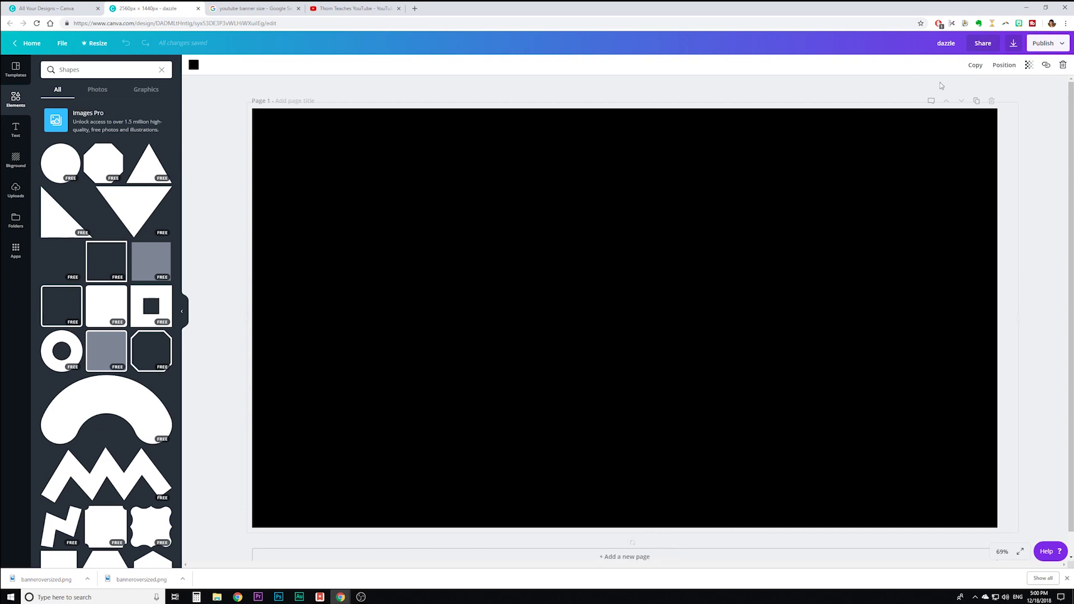
Step: Layer the black rectangle over the monitor photo and just under the YouTube logo
{"action": "left_click", "coordinate": [1004, 65]}
{"action": "left_click", "coordinate": [973, 103]}
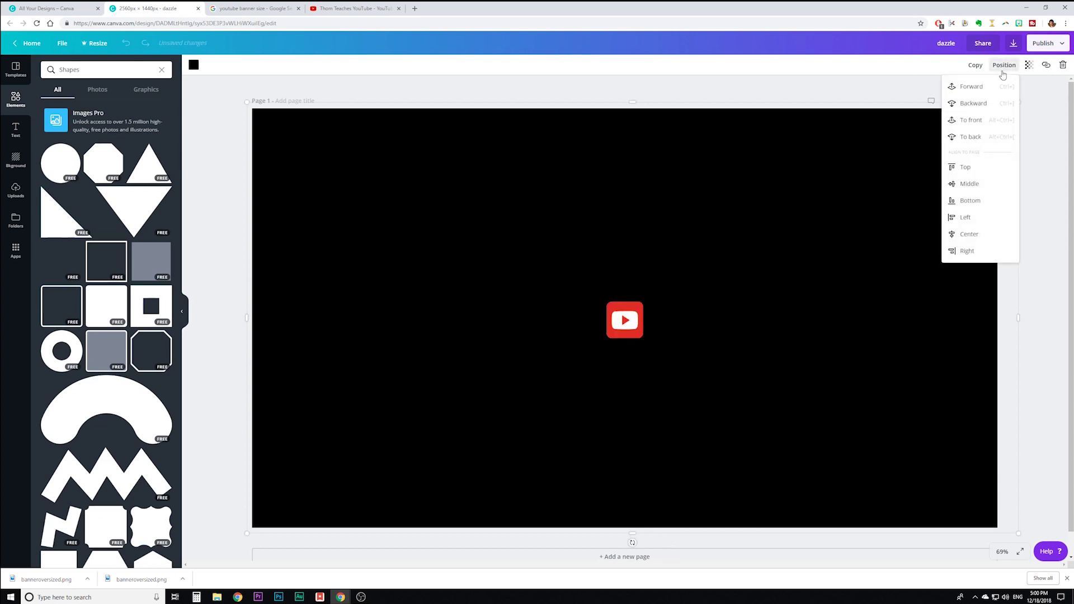
{"action": "left_click", "coordinate": [999, 102]}
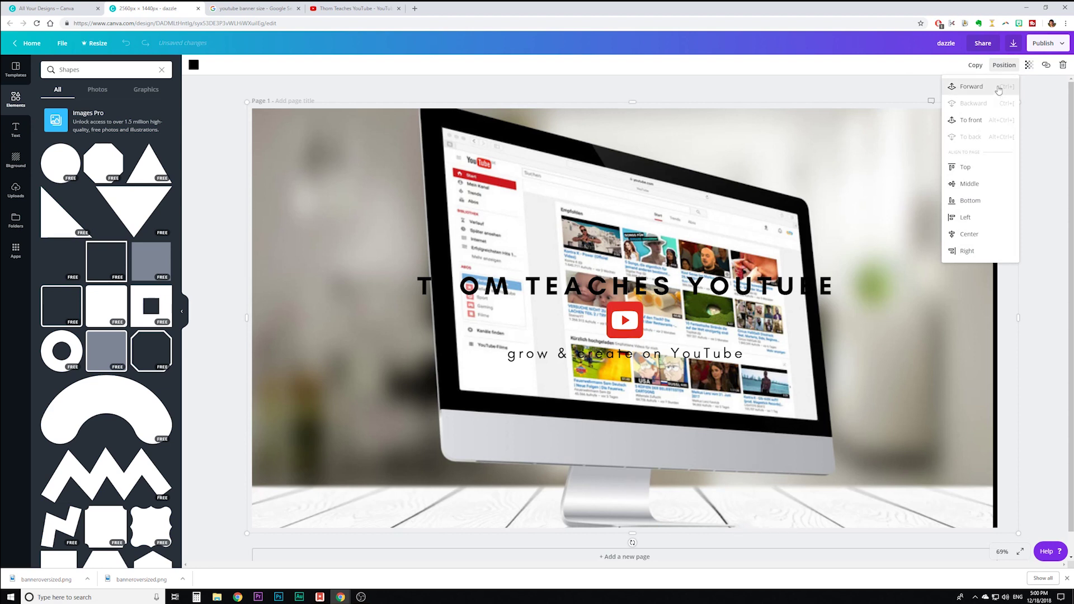
{"action": "left_click", "coordinate": [998, 87]}
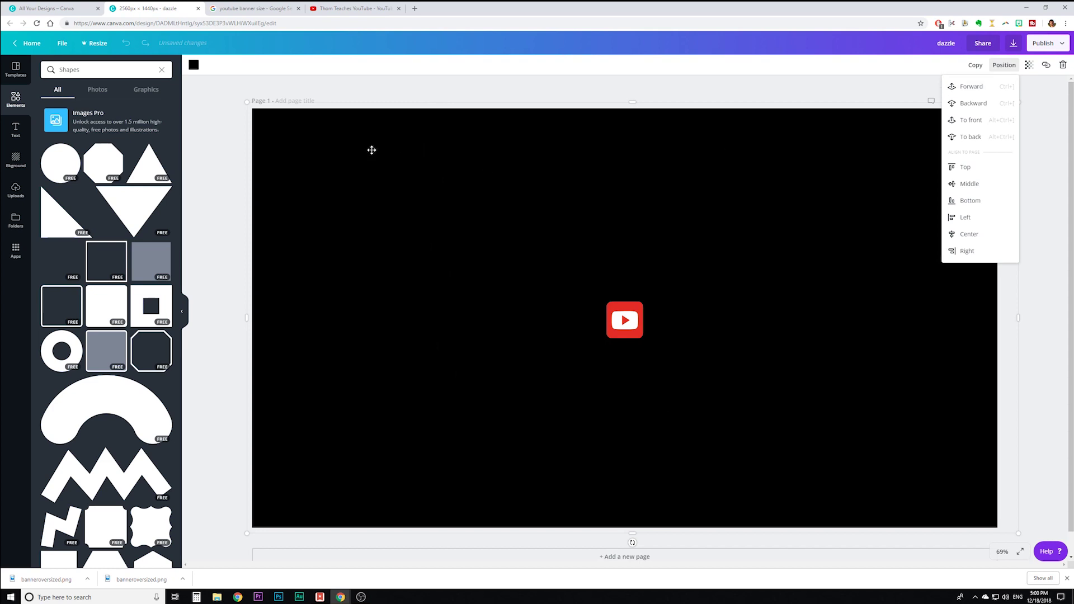
Step: Lower the black rectangle's transparency from 100 to about 68
{"action": "left_click", "coordinate": [1030, 66]}
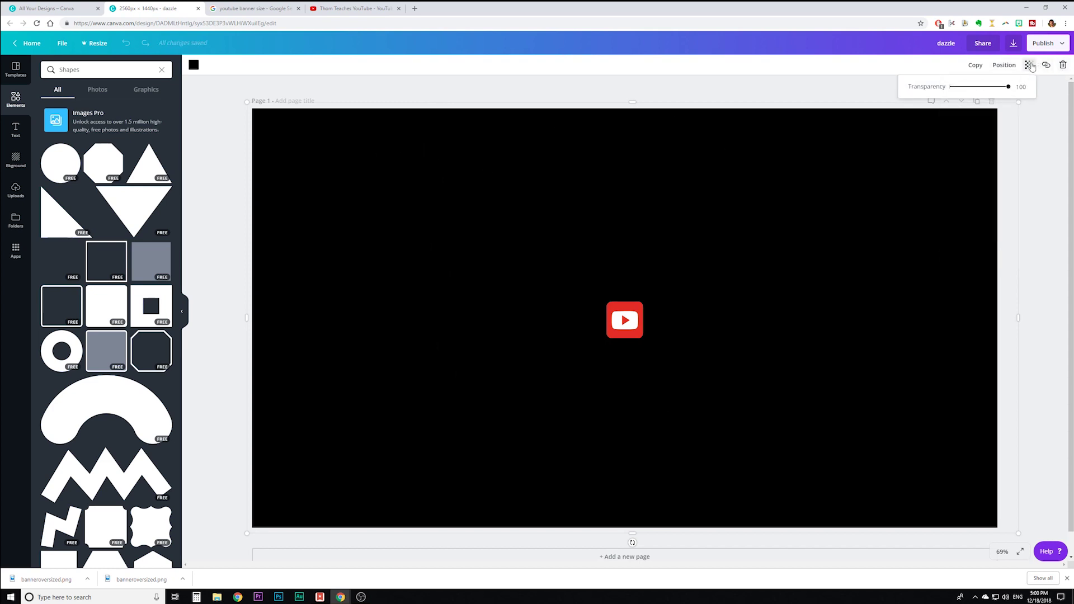
{"action": "left_click", "coordinate": [876, 141]}
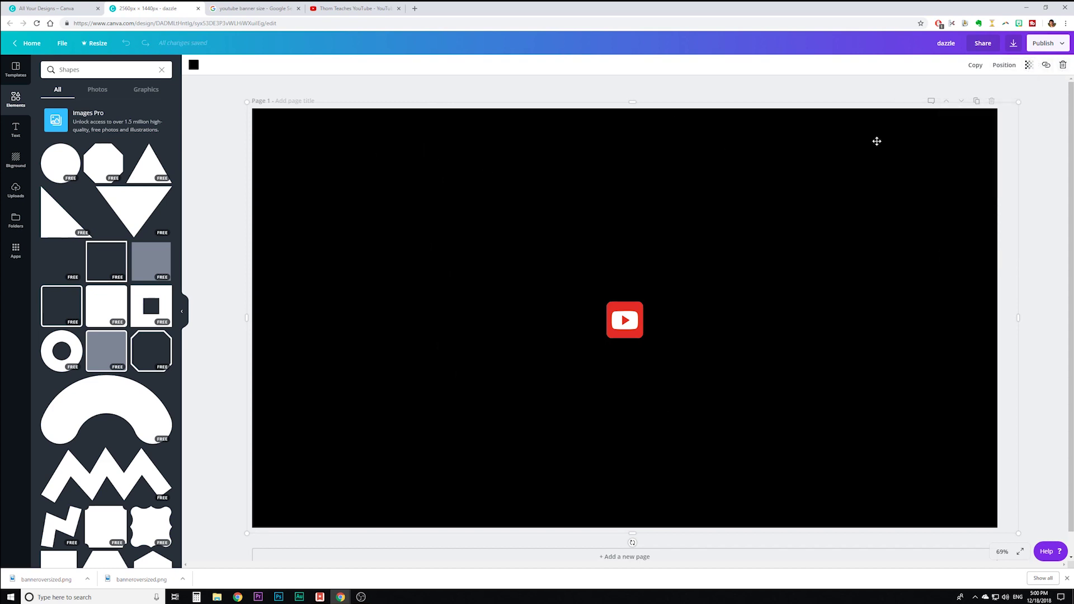
{"action": "left_click", "coordinate": [1028, 66]}
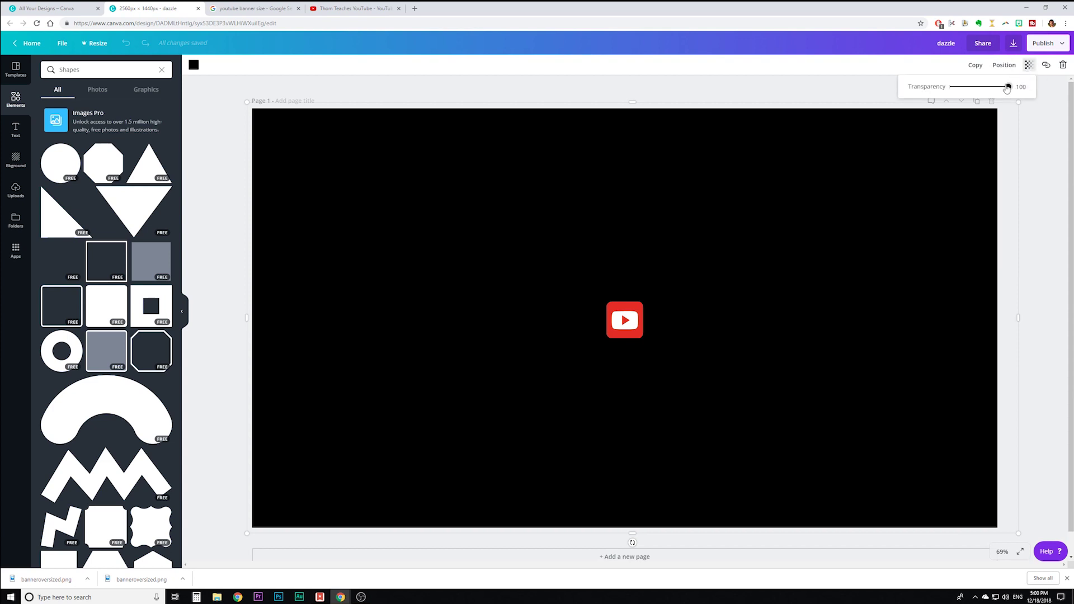
{"action": "left_click_drag", "start_coordinate": [1006, 87], "coordinate": [996, 89]}
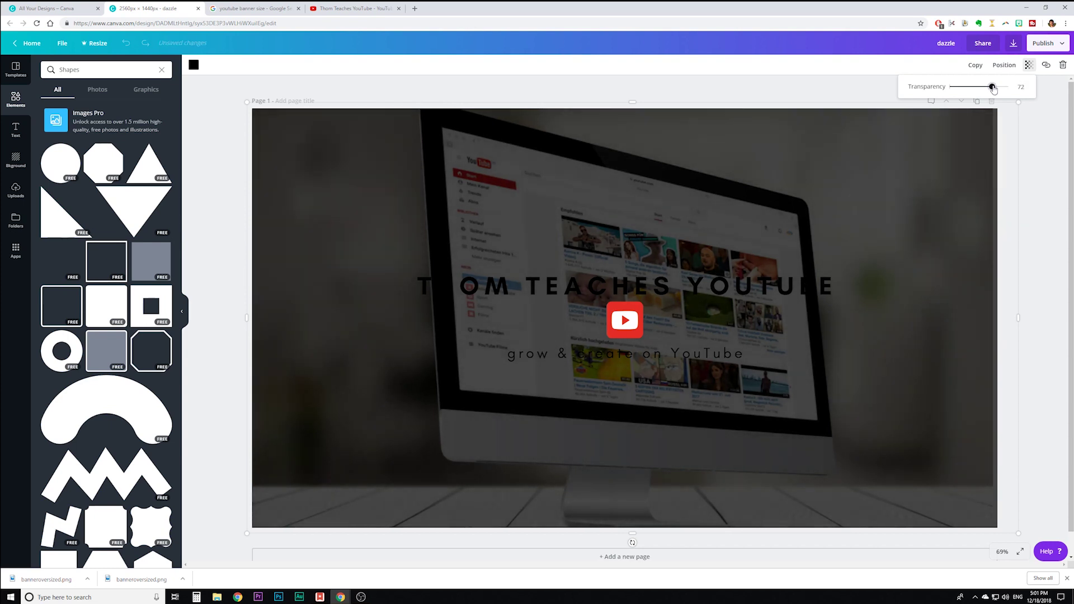
{"action": "left_click", "coordinate": [599, 287]}
Step: Open the text colour options for the title and the 'grow & create on YouTube' subtitle
{"action": "left_click", "coordinate": [599, 287]}
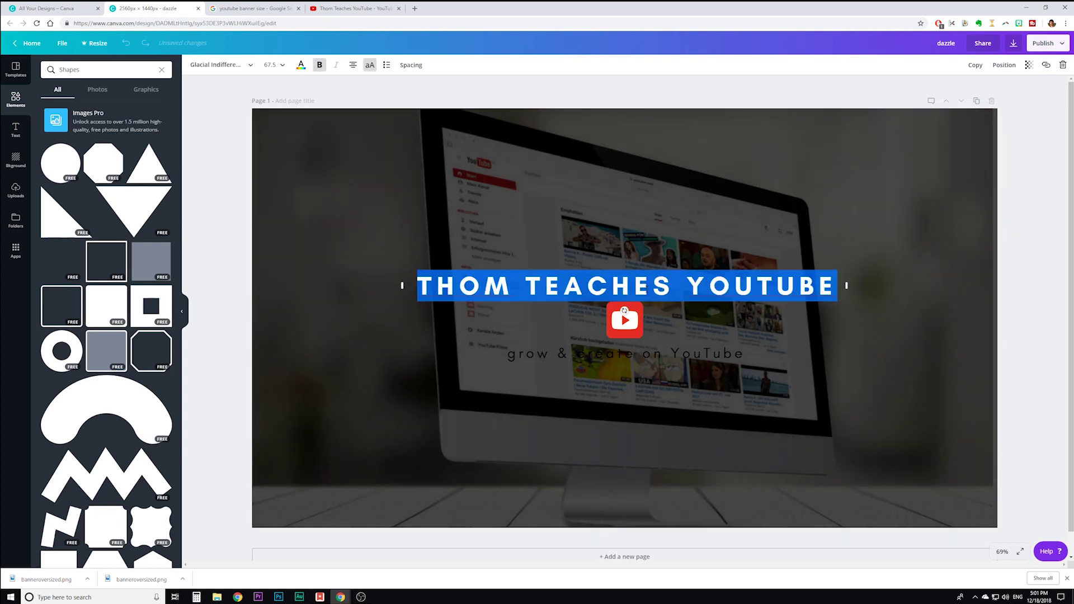
{"action": "left_click", "coordinate": [301, 64]}
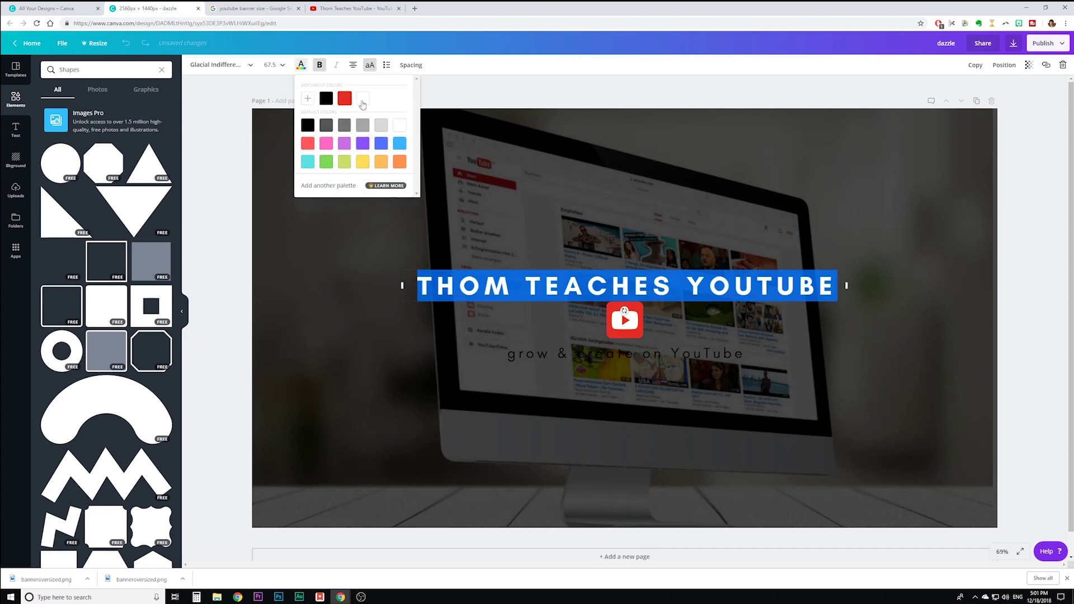
{"action": "double_click", "coordinate": [585, 355]}
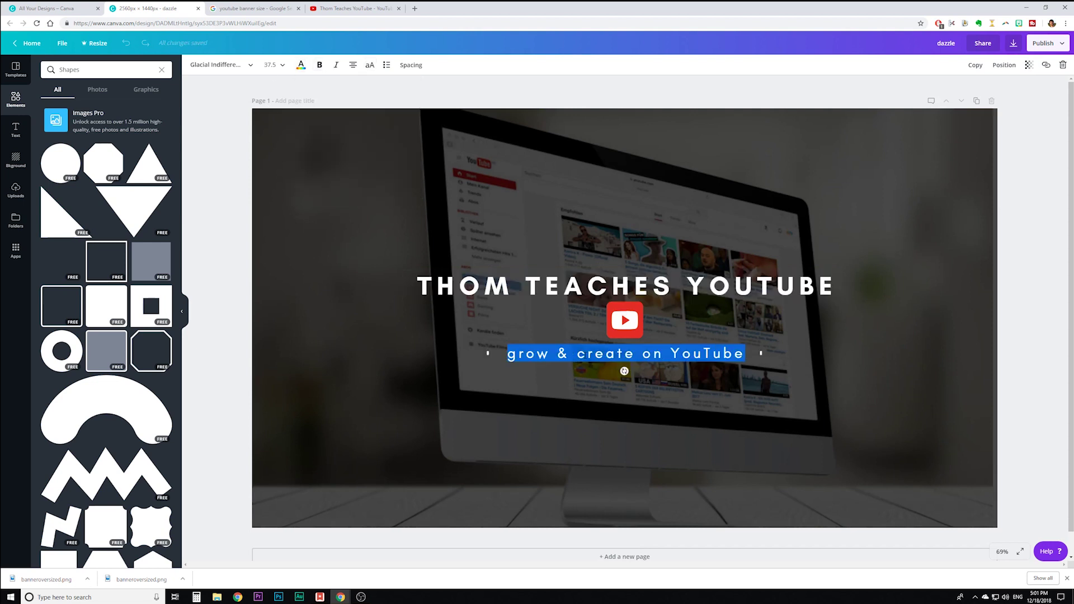
{"action": "left_click", "coordinate": [301, 65]}
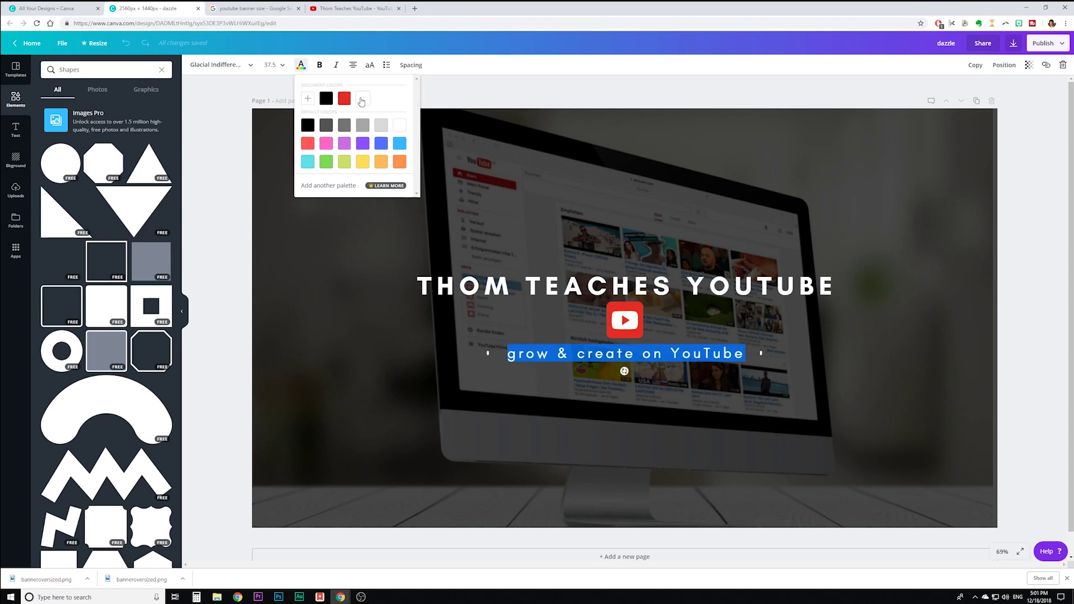
{"action": "left_click", "coordinate": [1049, 133]}
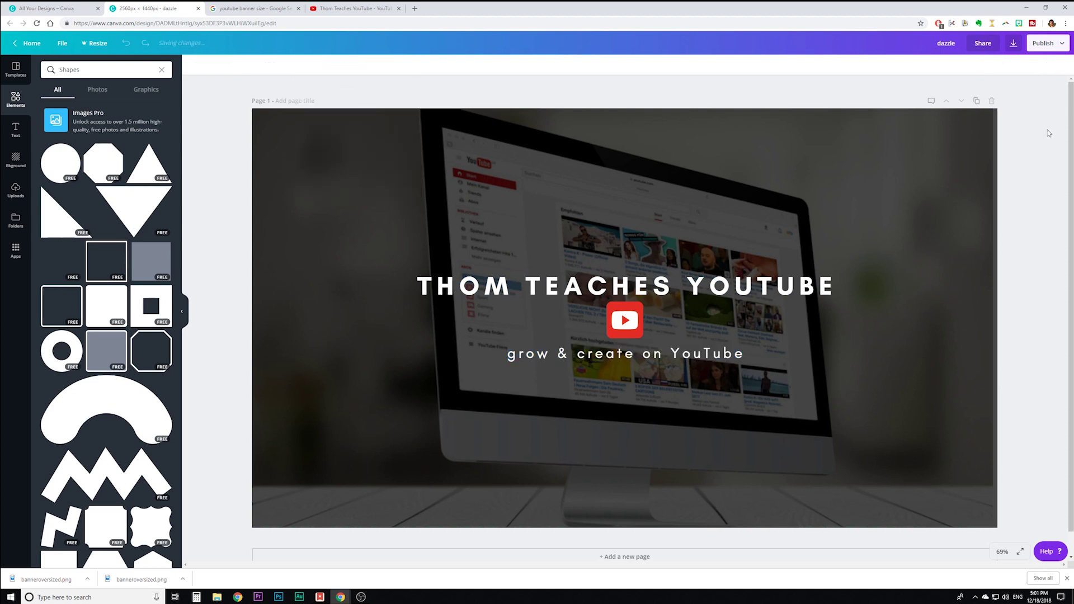
Step: Set the dark overlay's transparency to 78
{"action": "left_click", "coordinate": [994, 115]}
{"action": "left_click", "coordinate": [1028, 65]}
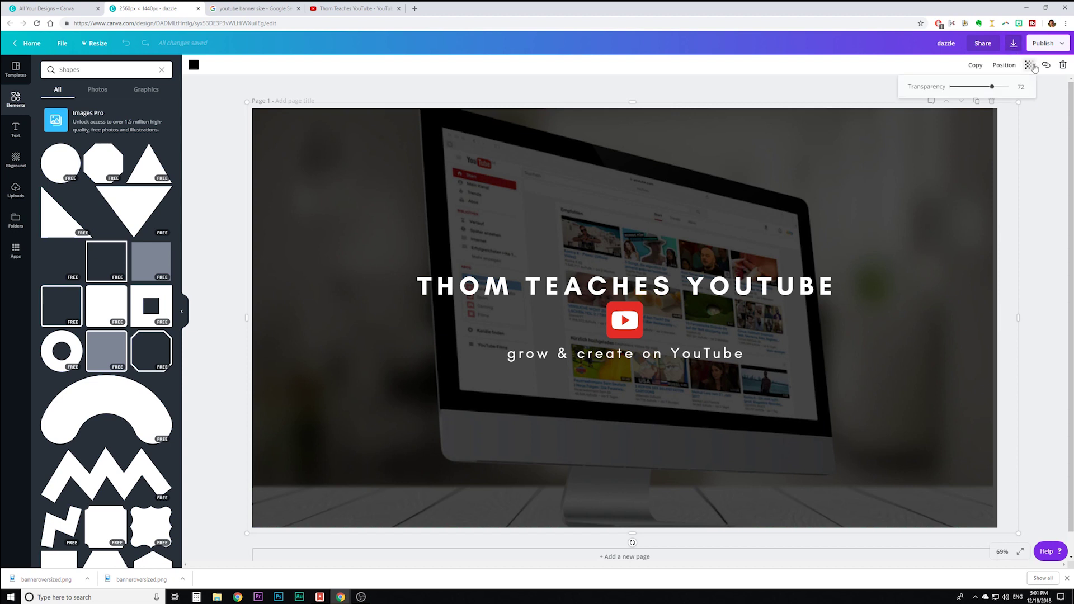
{"action": "mouse_move", "coordinate": [992, 87]}
{"action": "left_mouse_down"}
{"action": "mouse_move", "coordinate": [927, 91]}
{"action": "mouse_move", "coordinate": [997, 94]}
{"action": "left_mouse_up"}
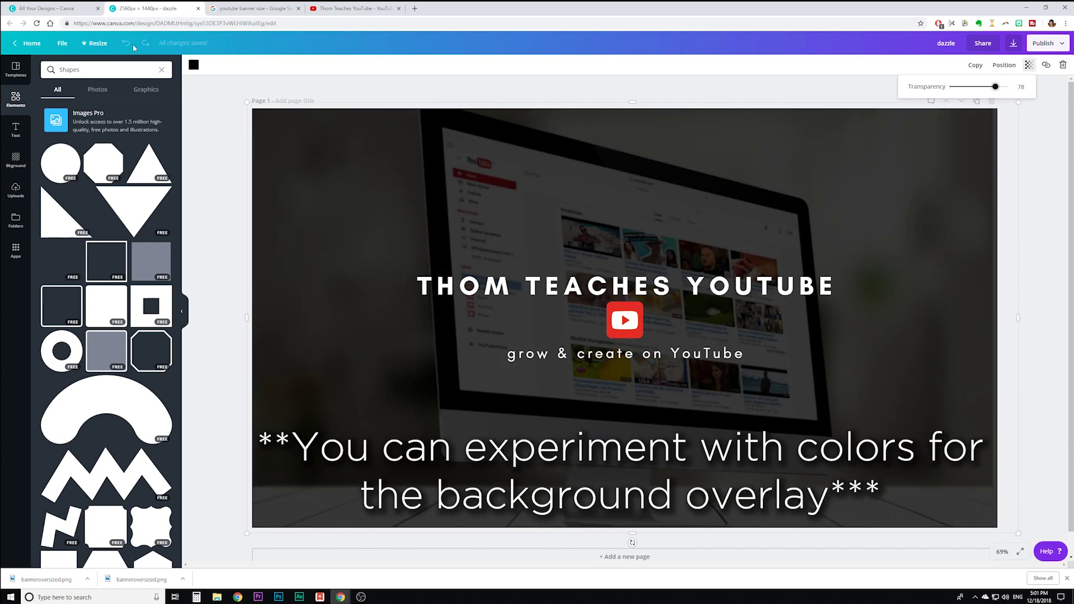
{"action": "left_click", "coordinate": [268, 86]}
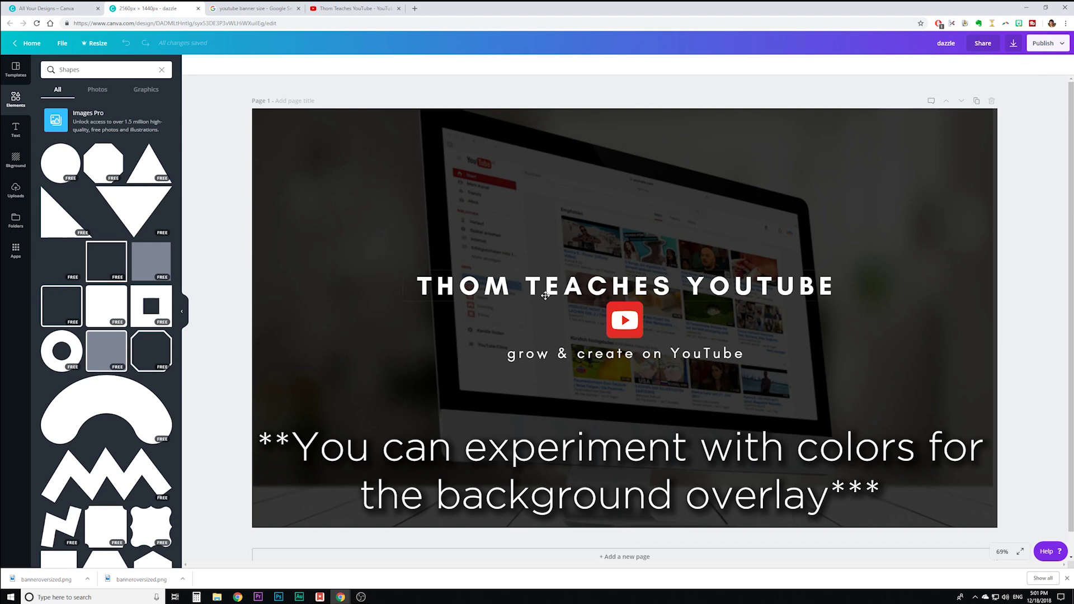
Step: Duplicate the THOM TEACHES YOUTUBE title and offset the copy slightly from the original
{"action": "left_click", "coordinate": [562, 285]}
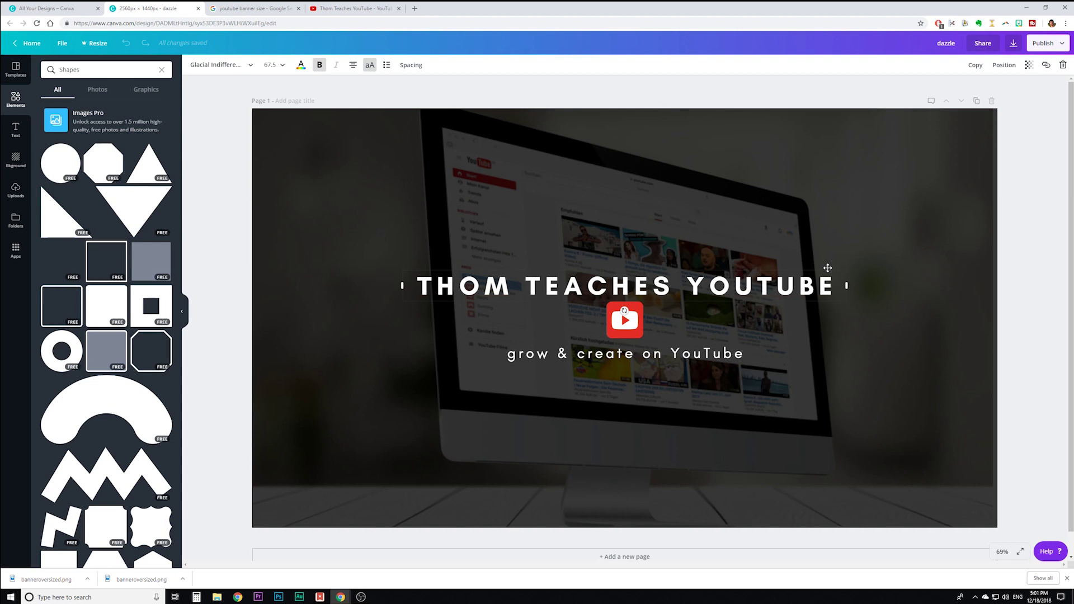
{"action": "left_click", "coordinate": [973, 65]}
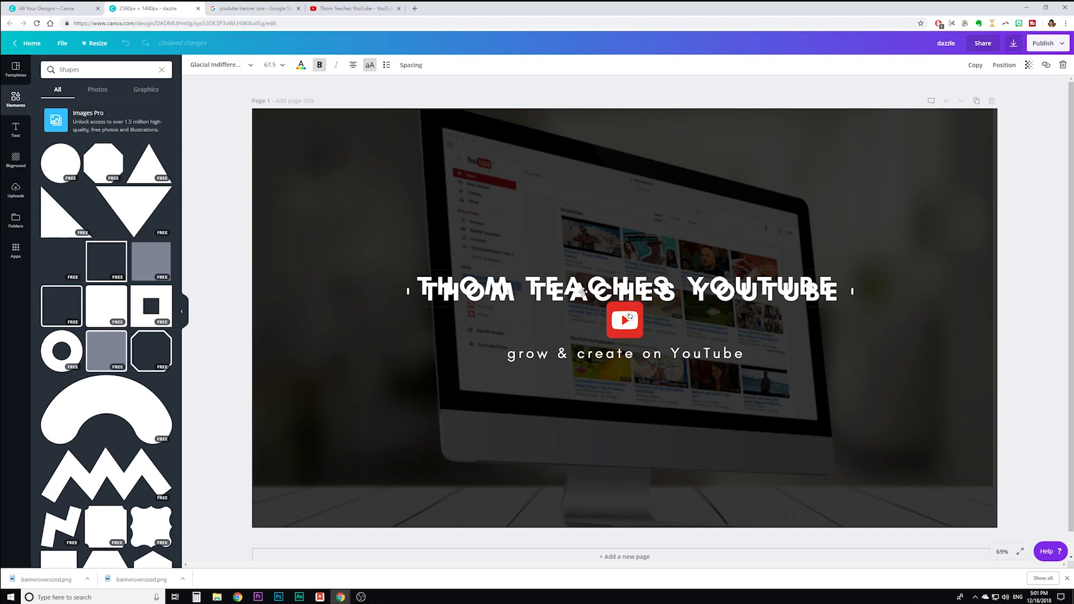
{"action": "left_click_drag", "start_coordinate": [560, 295], "coordinate": [557, 294]}
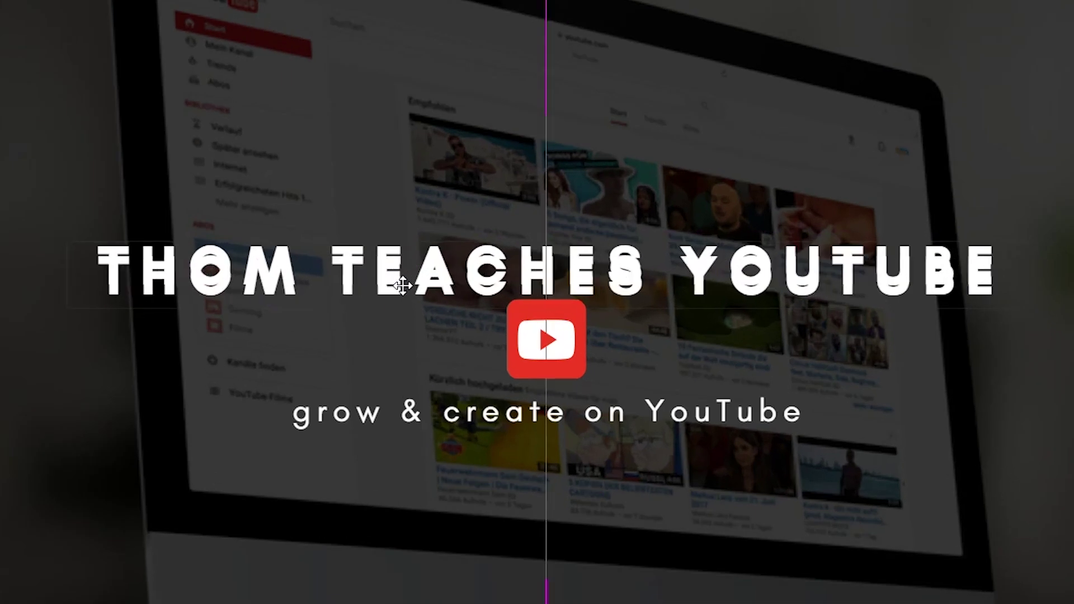
{"action": "left_click_drag", "start_coordinate": [402, 286], "coordinate": [402, 277]}
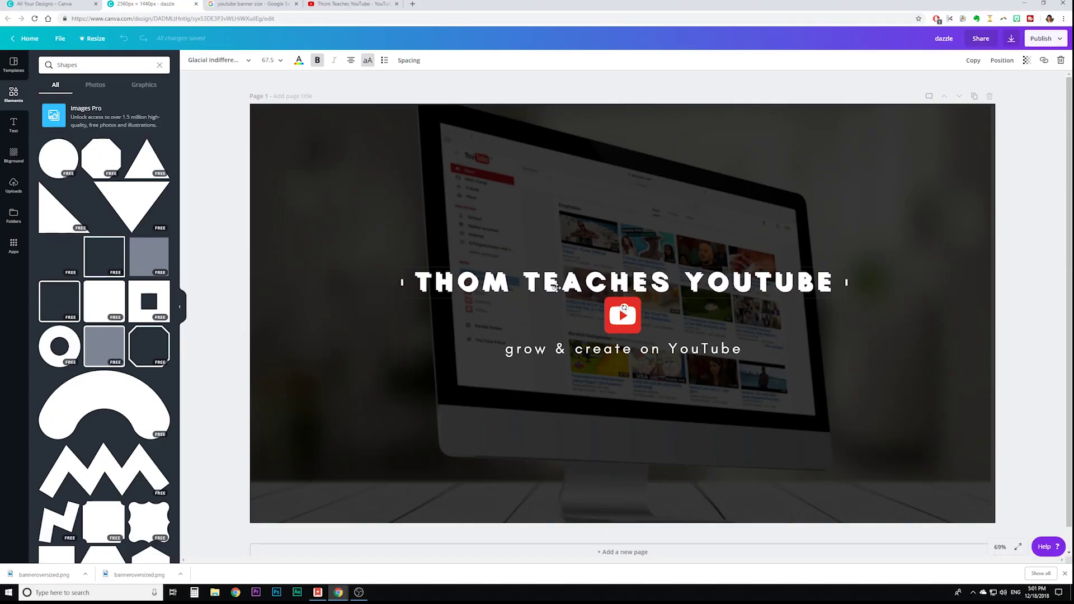
Step: Make the duplicate title black and move it behind the white title
{"action": "left_click", "coordinate": [298, 60]}
{"action": "left_click", "coordinate": [327, 98]}
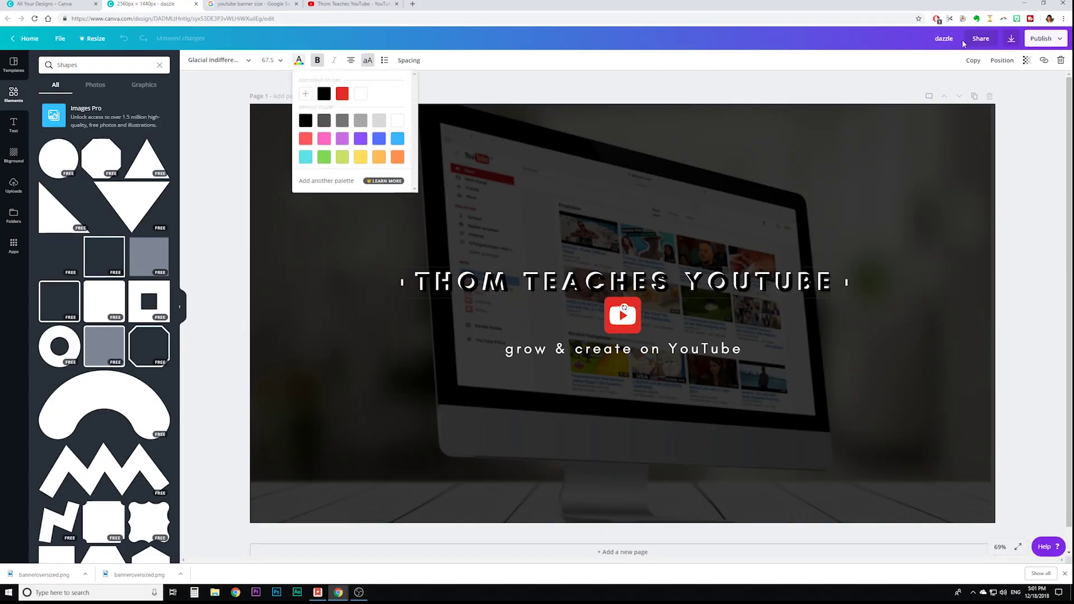
{"action": "left_click", "coordinate": [1002, 61]}
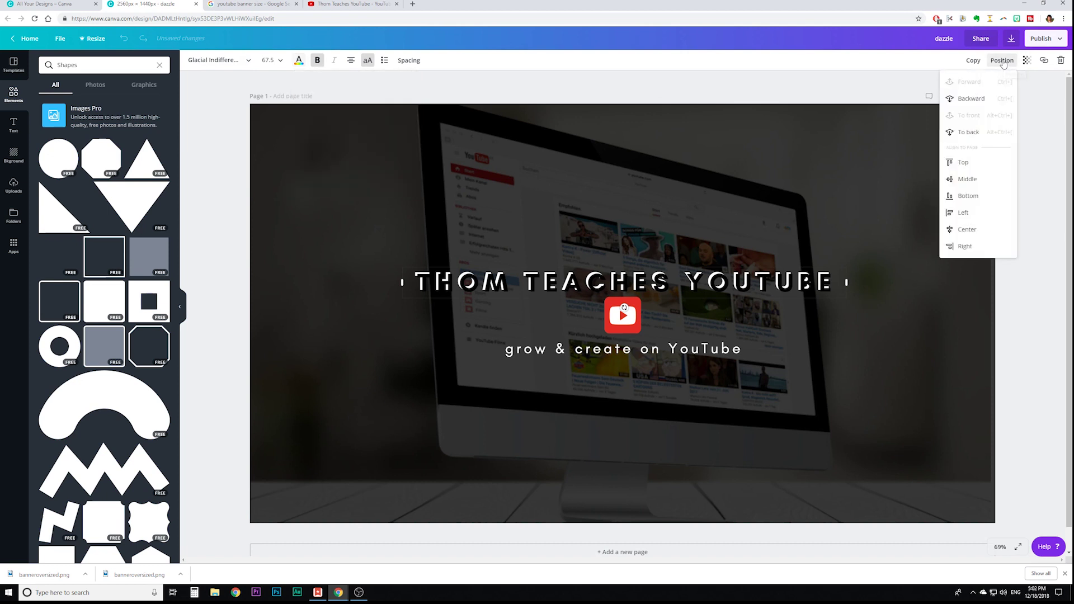
{"action": "left_click", "coordinate": [973, 99]}
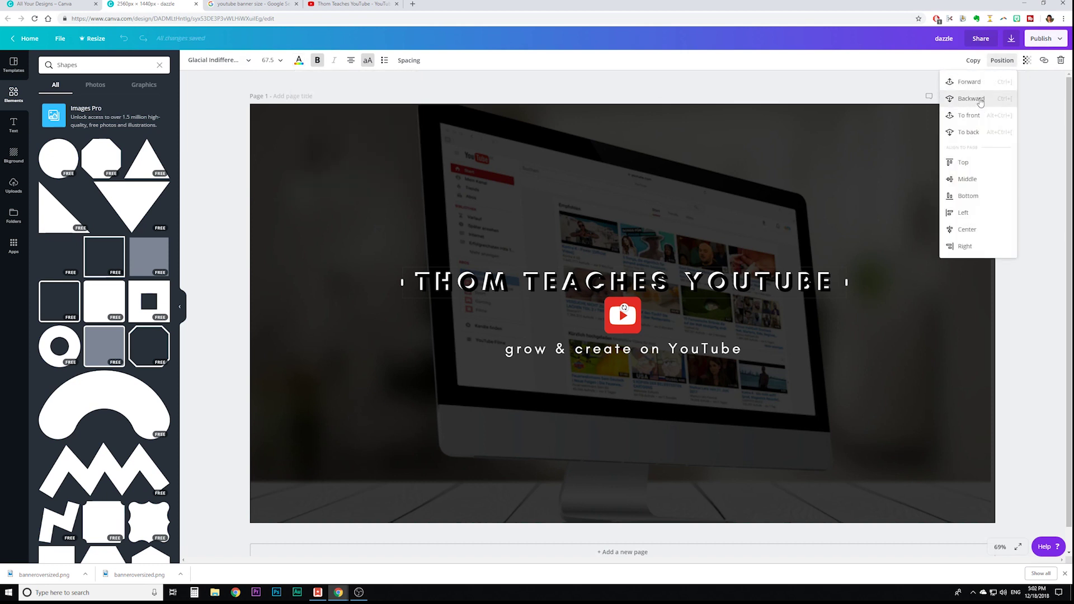
{"action": "left_click", "coordinate": [980, 101]}
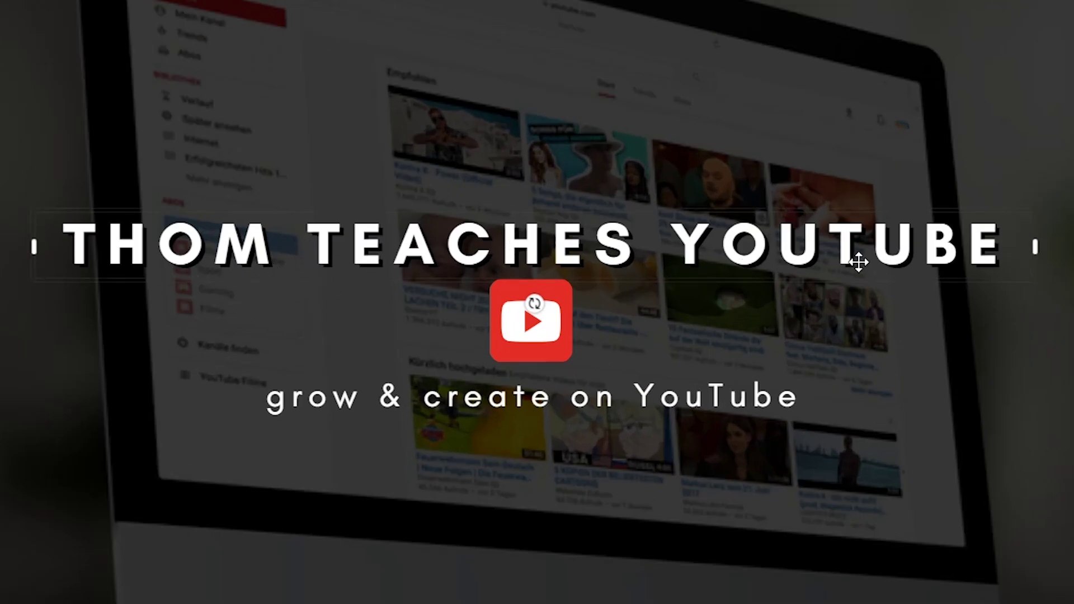
Step: Duplicate the red YouTube logo and turn the copy black
{"action": "left_click", "coordinate": [529, 352]}
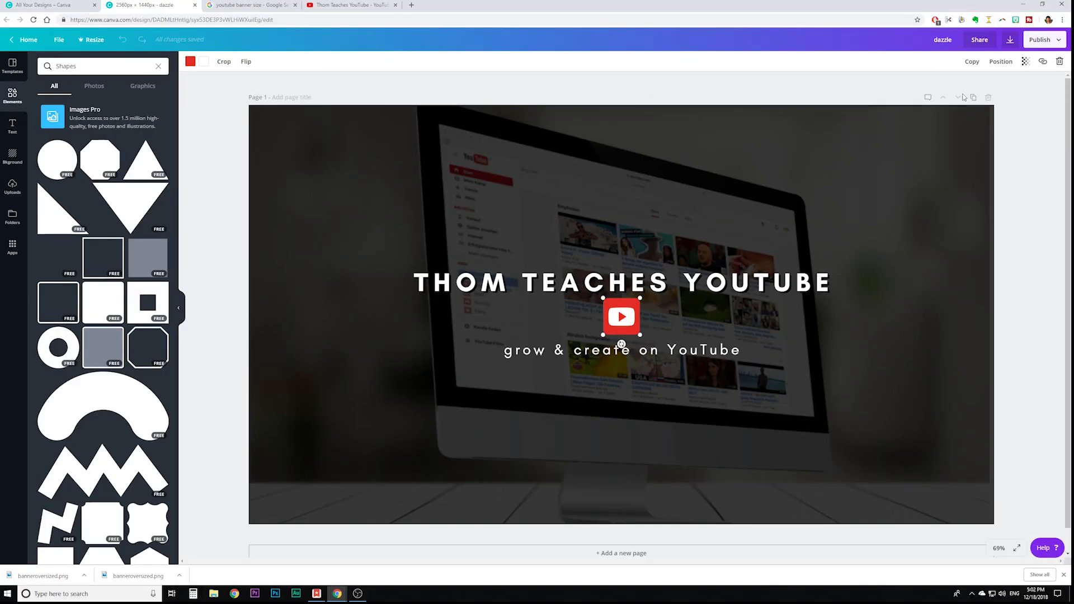
{"action": "key", "text": "shift+Right"}
{"action": "key", "text": "shift+Right"}
{"action": "key", "text": "shift+Down"}
{"action": "key", "text": "shift+Down"}
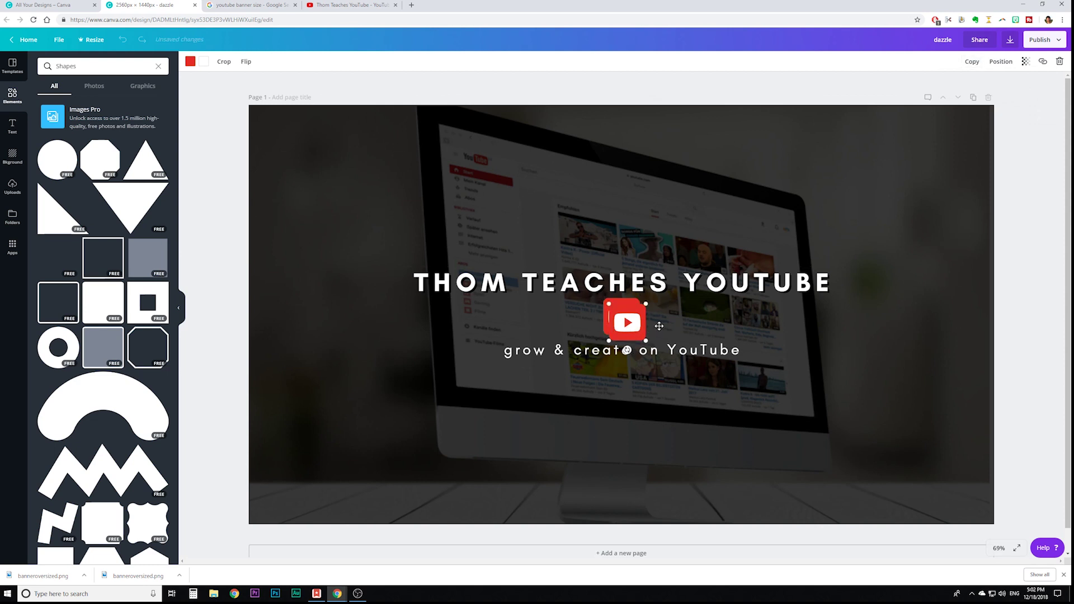
{"action": "left_click_drag", "start_coordinate": [658, 327], "coordinate": [698, 321]}
{"action": "left_click", "coordinate": [190, 63]}
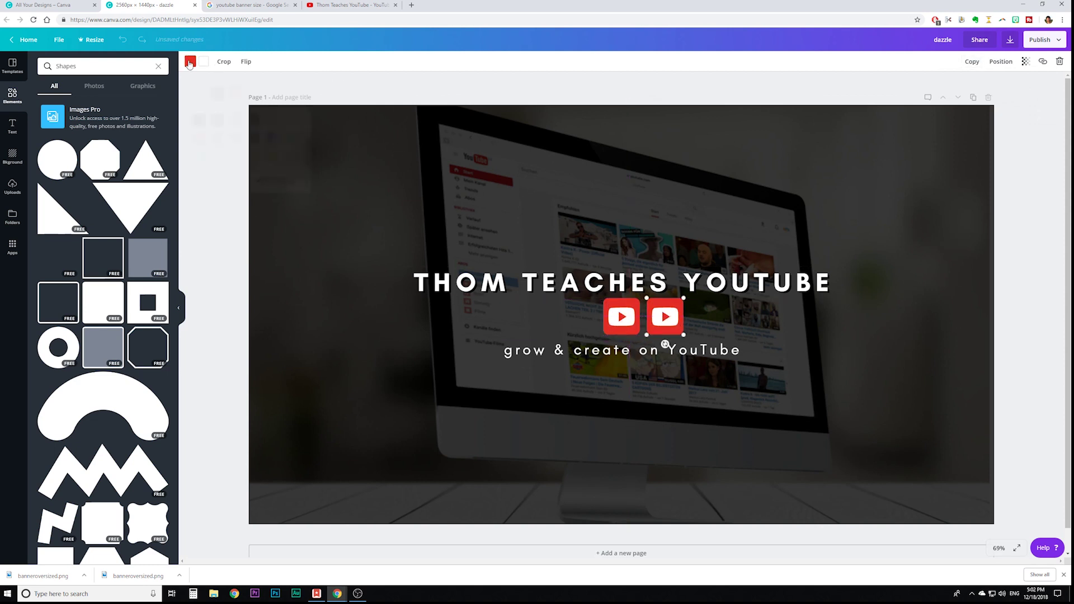
{"action": "left_click", "coordinate": [217, 93]}
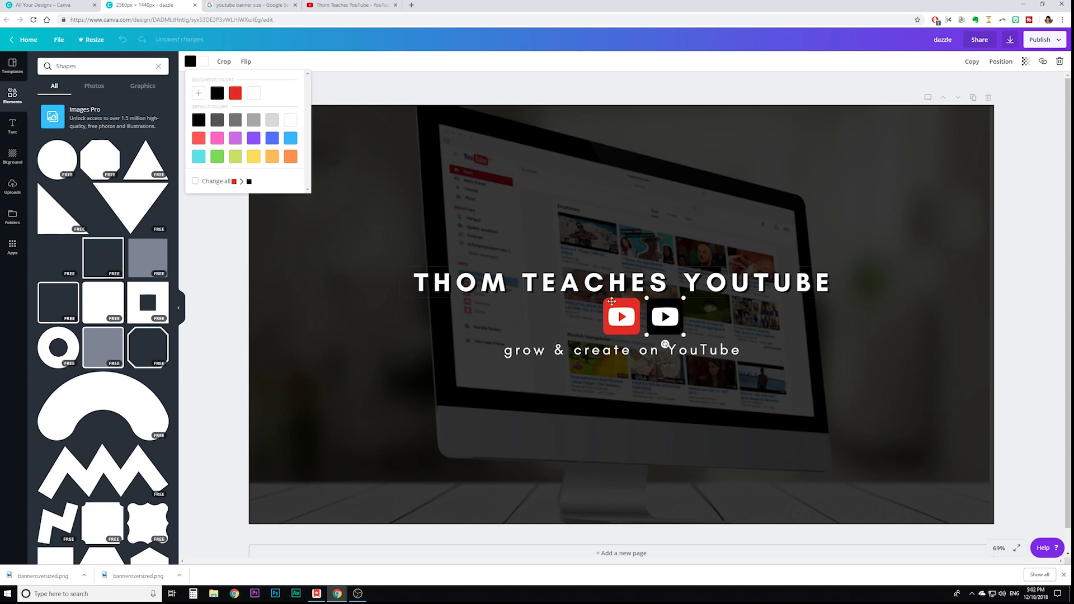
Step: Place the black copy on the logo, nudge it down, and send it behind
{"action": "left_click_drag", "start_coordinate": [673, 316], "coordinate": [630, 313]}
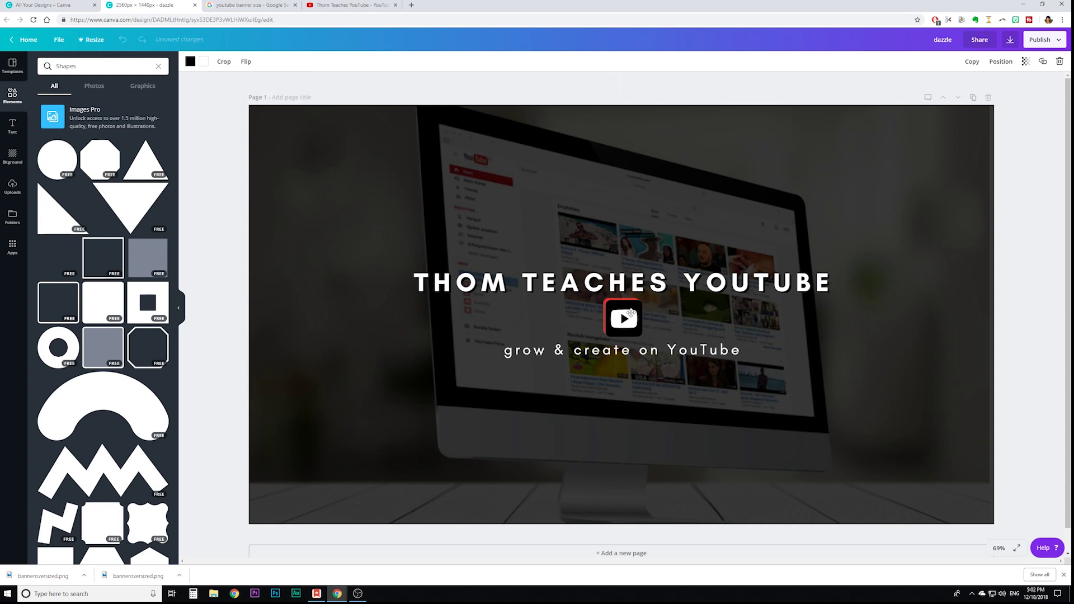
{"action": "key", "text": "Down"}
{"action": "key", "text": "Down"}
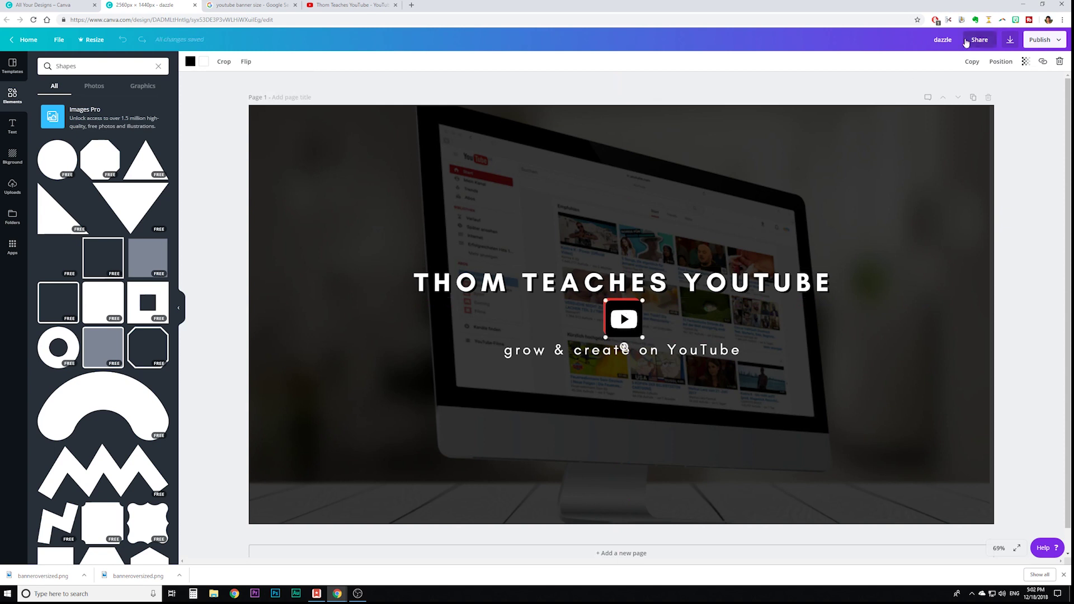
{"action": "left_click", "coordinate": [1001, 61]}
{"action": "left_click", "coordinate": [980, 101]}
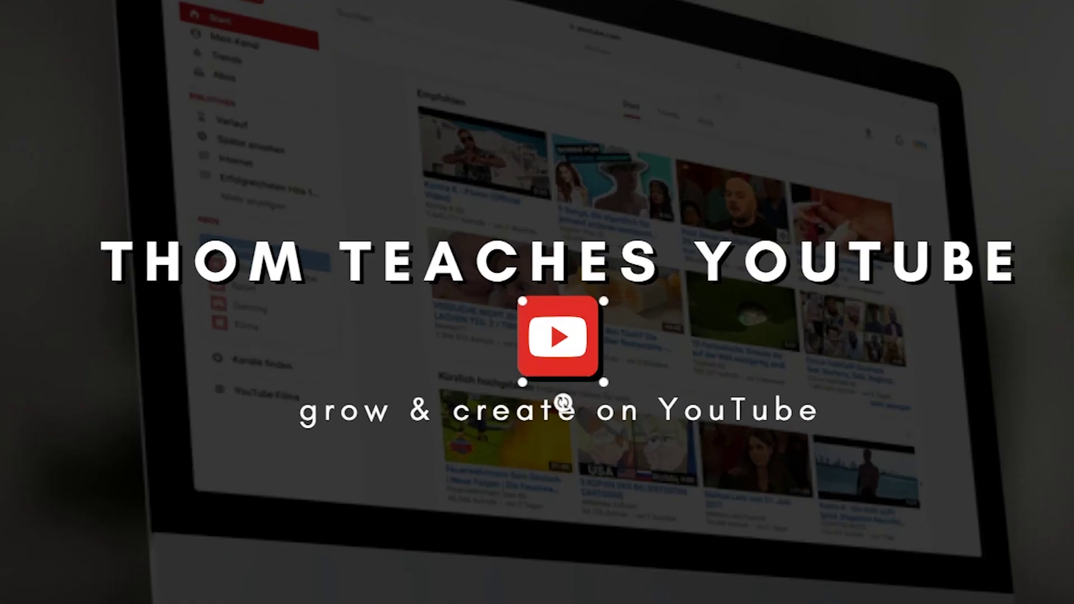
{"action": "left_click", "coordinate": [581, 407]}
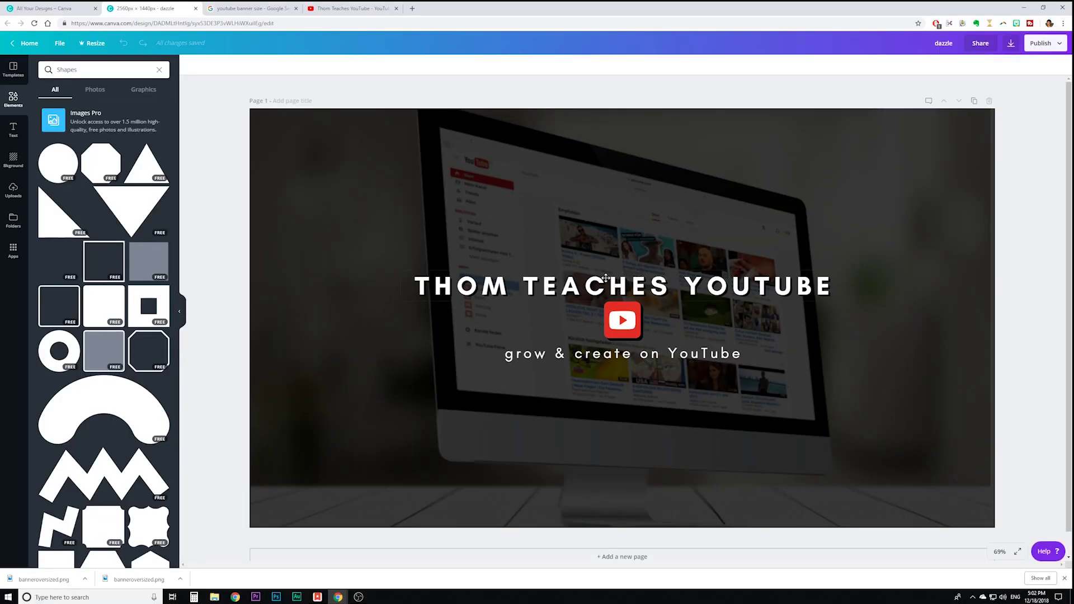
Step: Download the banner as a PNG file named canvabanner
{"action": "left_click", "coordinate": [1010, 45]}
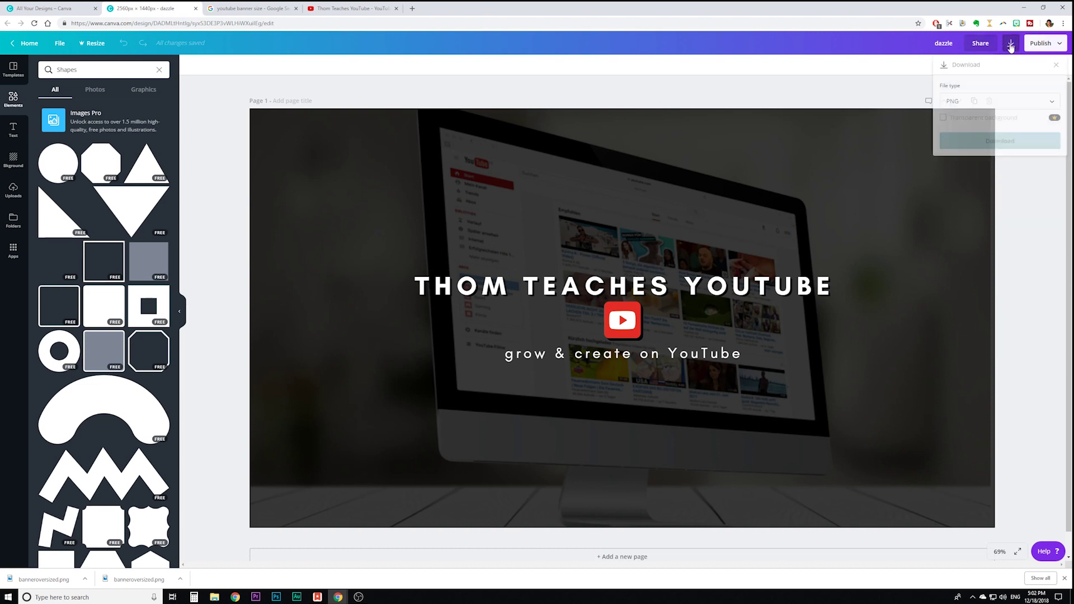
{"action": "left_click", "coordinate": [986, 141]}
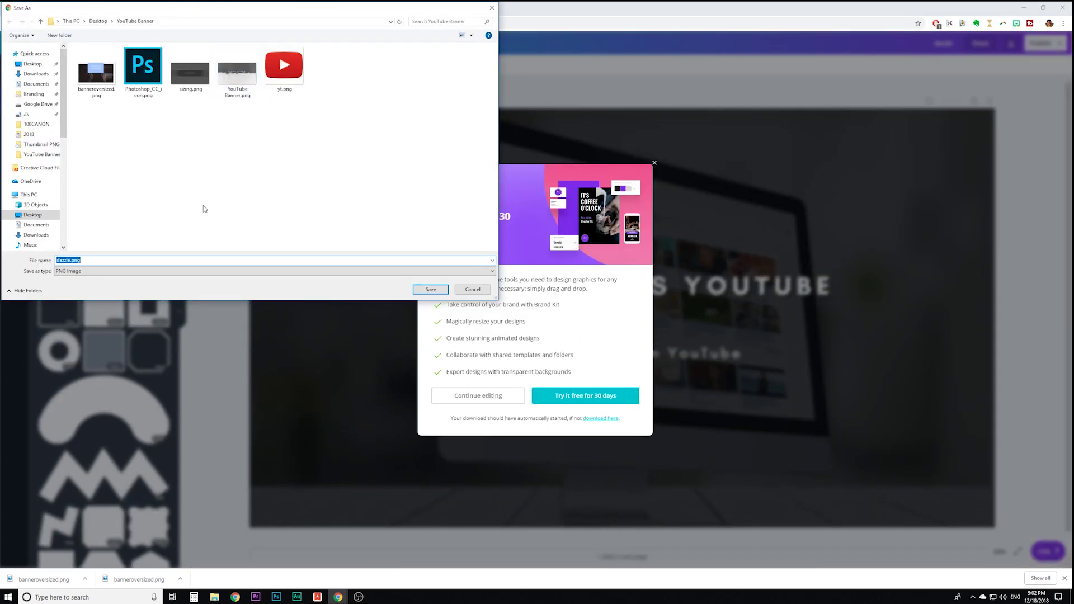
{"action": "type", "text": "canvabanner"}
{"action": "left_click", "coordinate": [436, 289]}
{"action": "key", "text": "Escape"}
{"action": "left_click", "coordinate": [334, 10]}
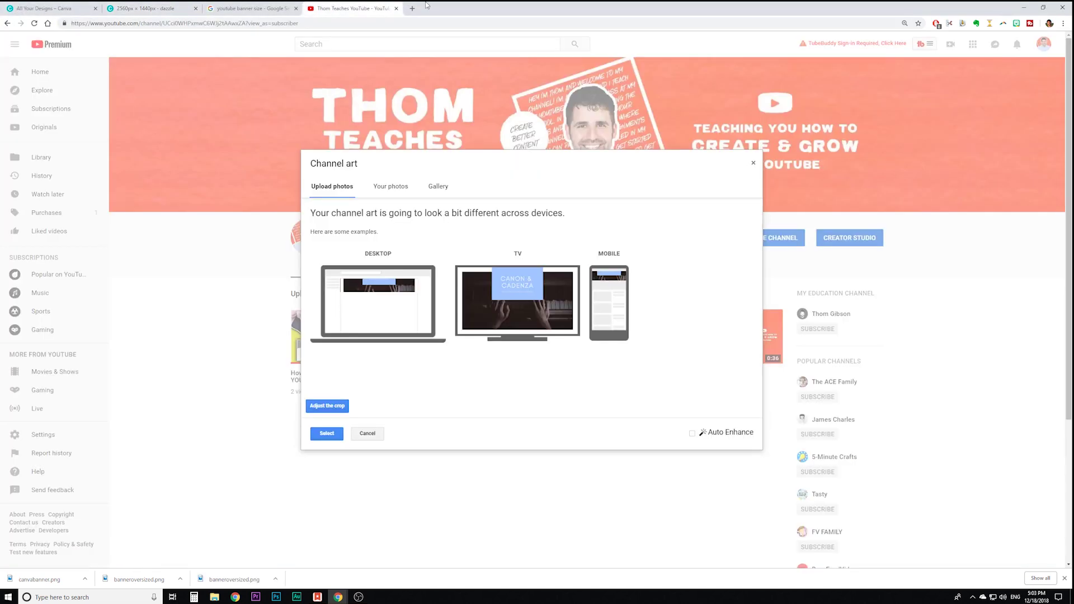
Step: Upload banneroversized.png from the computer and apply it as the channel art
{"action": "left_click", "coordinate": [753, 163]}
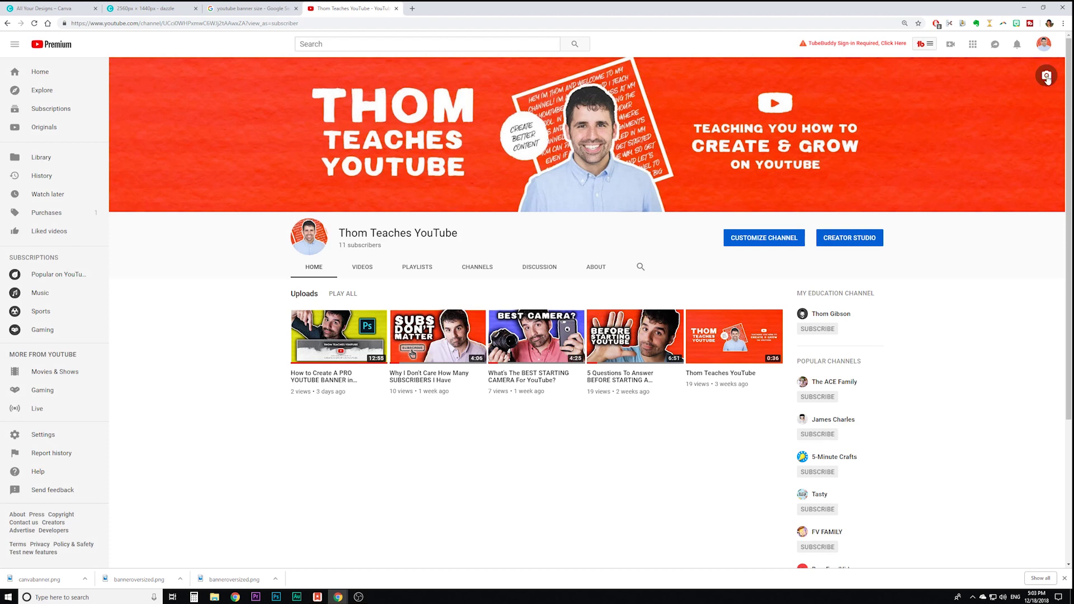
{"action": "left_click", "coordinate": [1046, 77]}
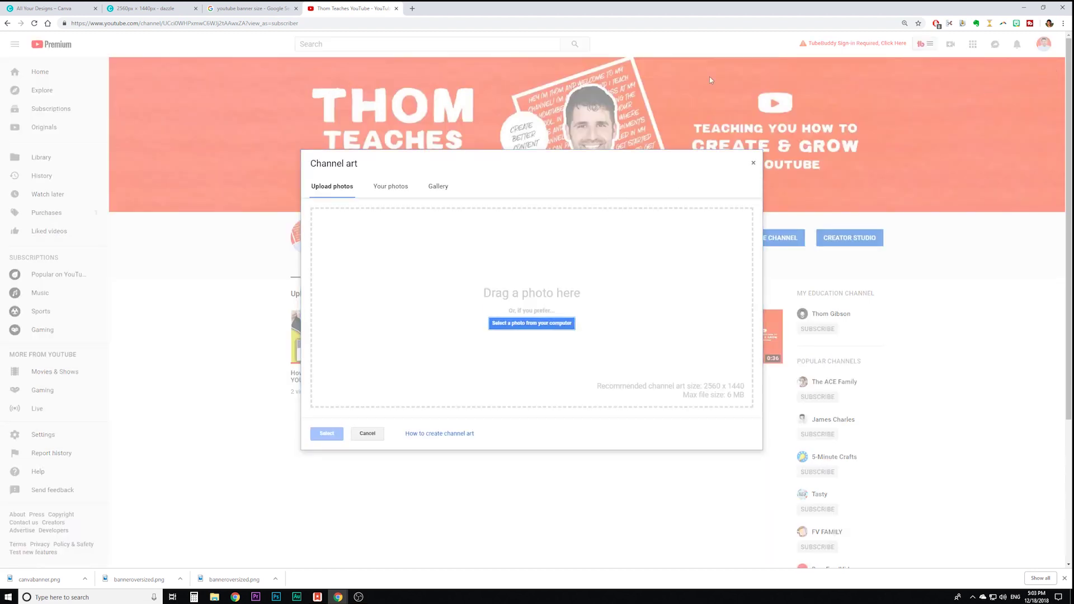
{"action": "left_click", "coordinate": [556, 322]}
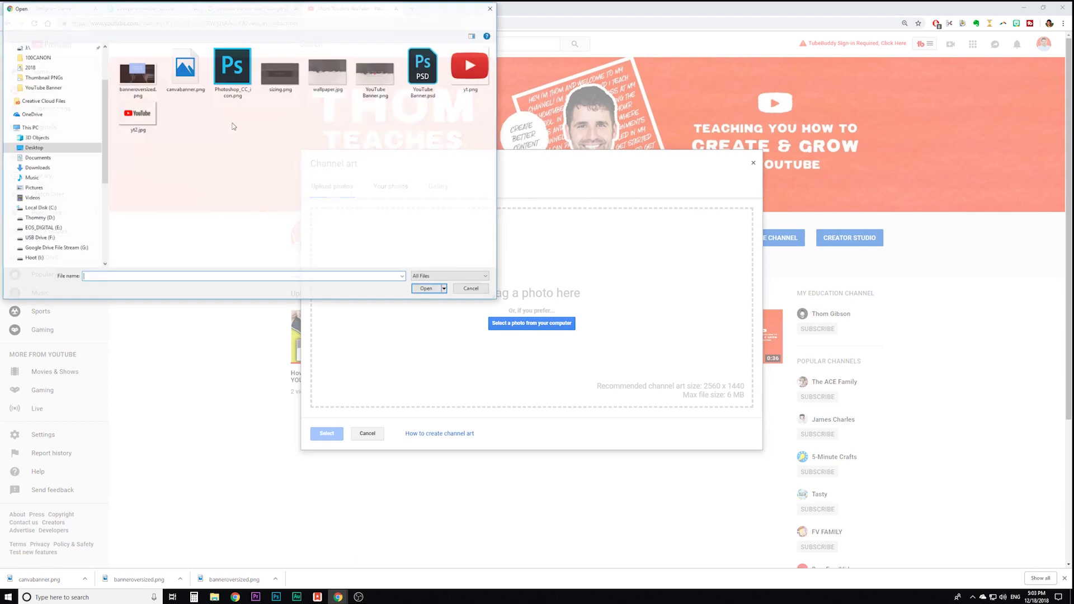
{"action": "double_click", "coordinate": [145, 78]}
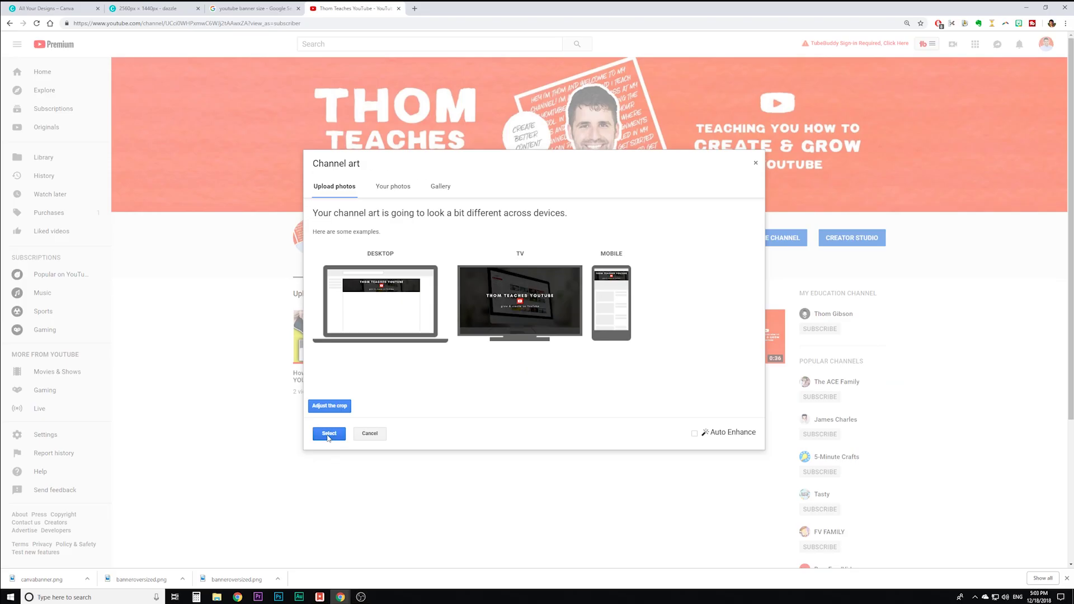
{"action": "left_click", "coordinate": [327, 434]}
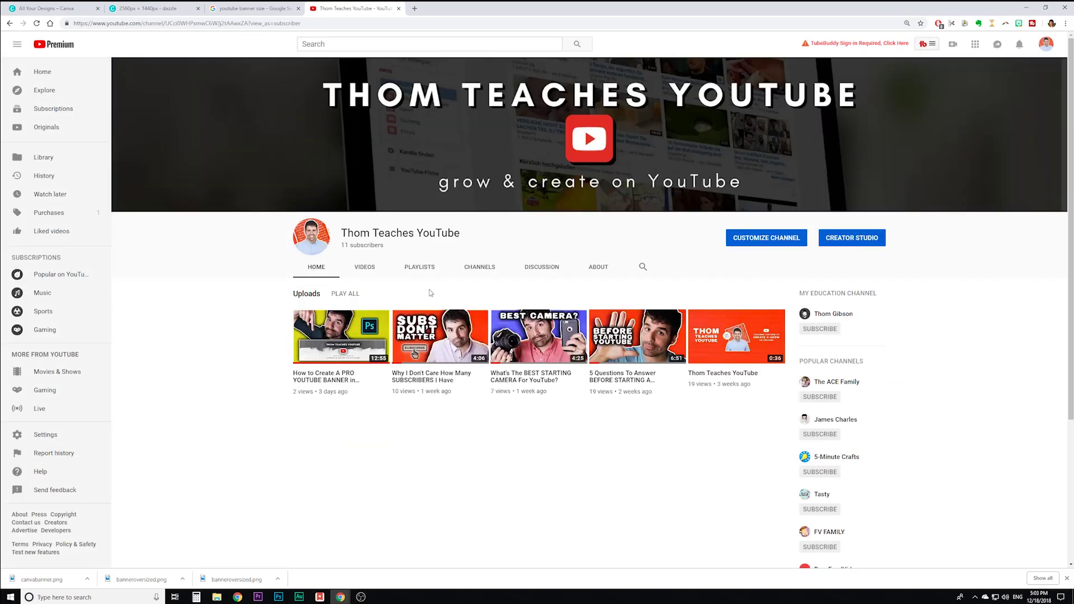